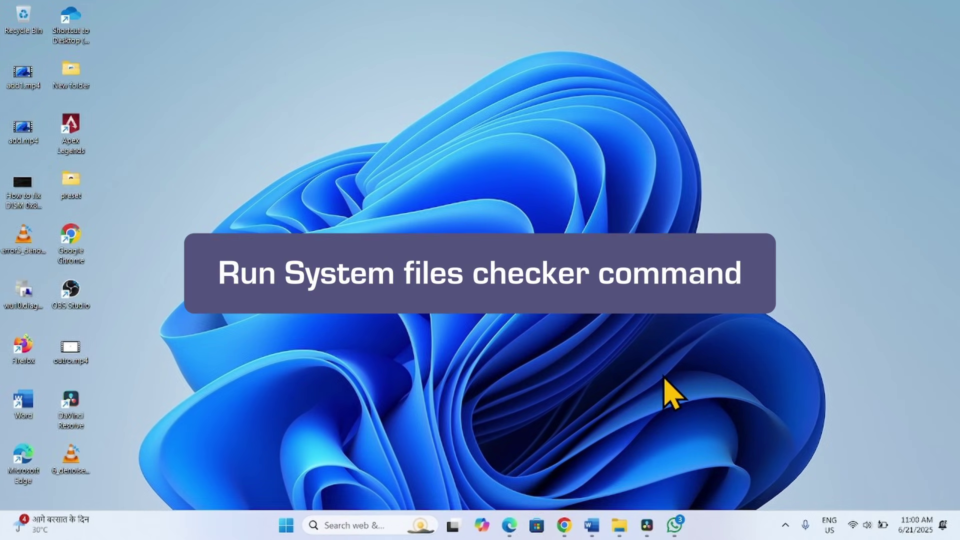
Launch Command Prompt from Windows Search as administrator and approve the UAC prompt.
click(352, 527)
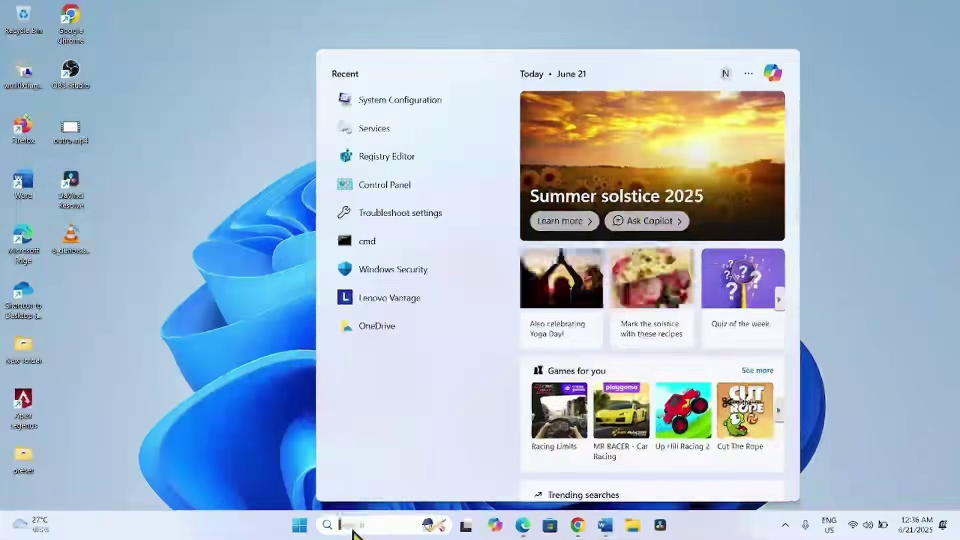
text(c)
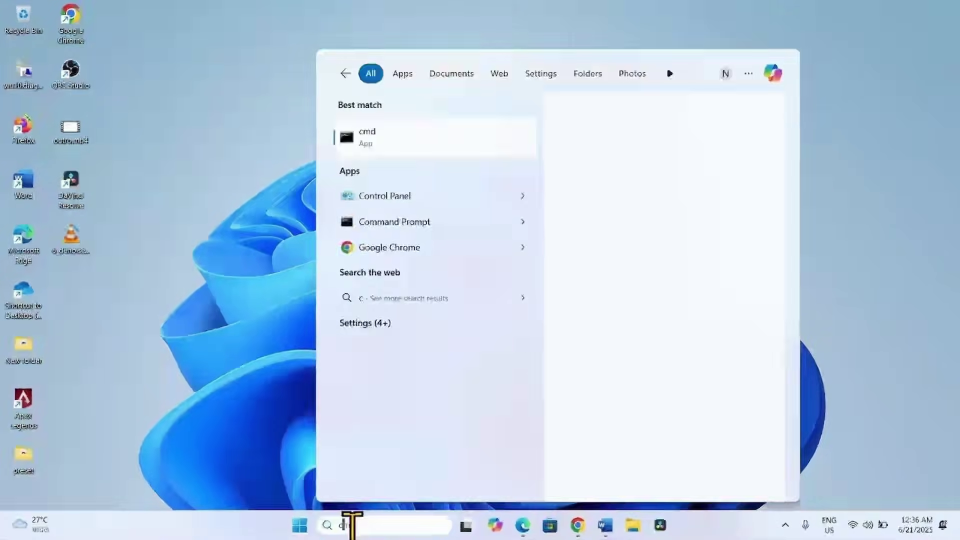
text(md)
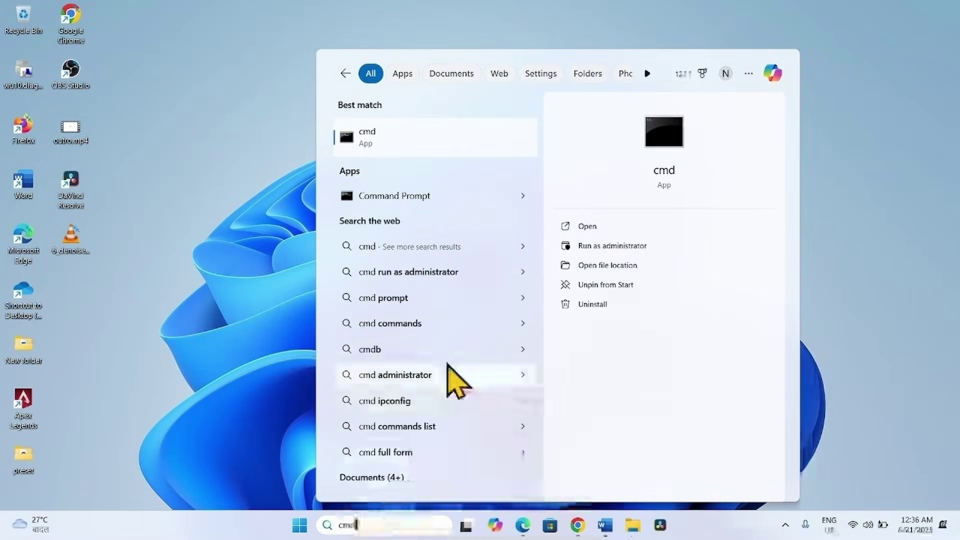
right_click(421, 208)
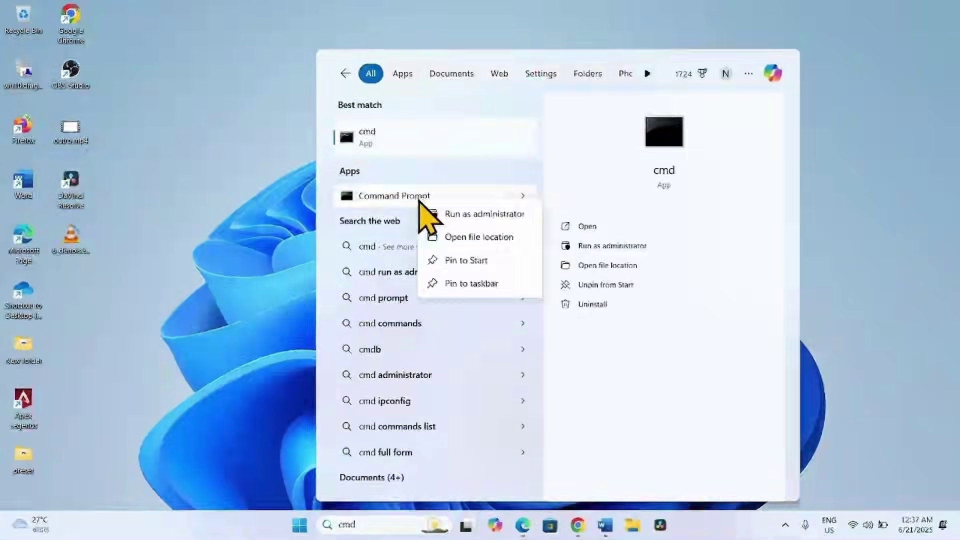
click(451, 216)
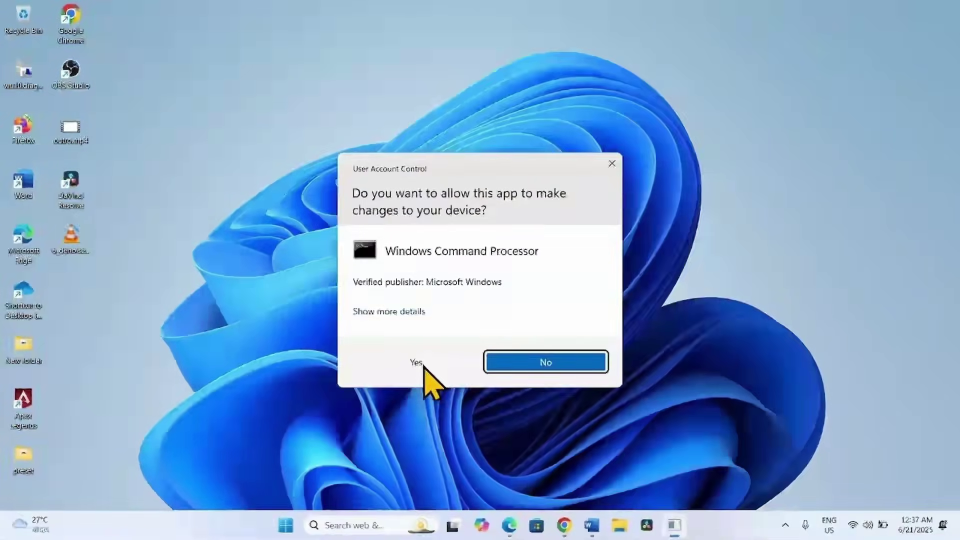
click(417, 363)
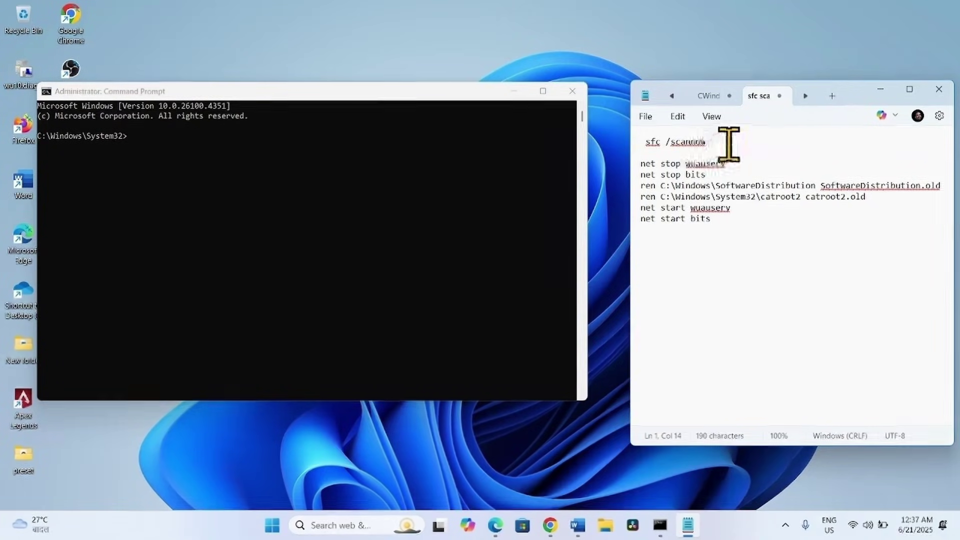
Copy 'sfc /scannow' from the notes into the admin prompt and run the scan.
click(721, 142)
drag(721, 142, 646, 145)
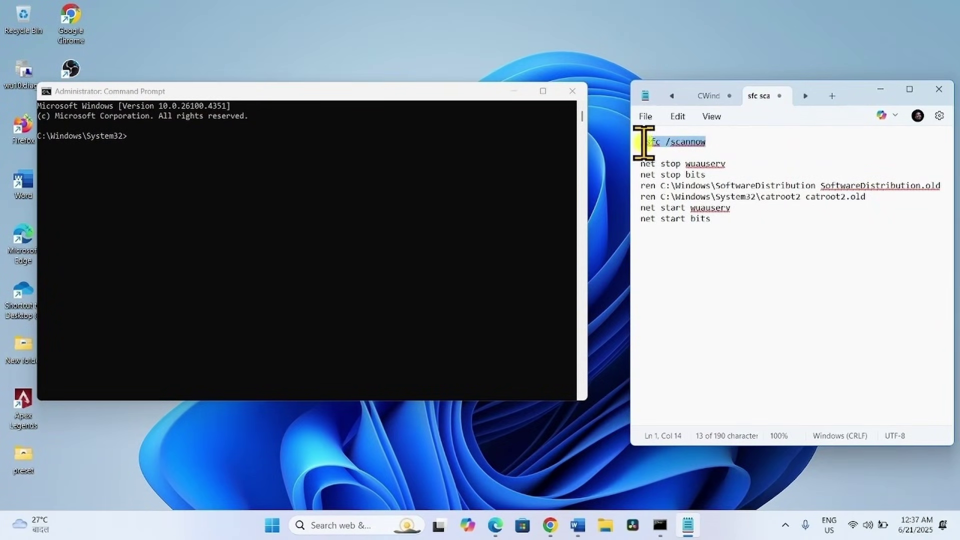
right_click(670, 146)
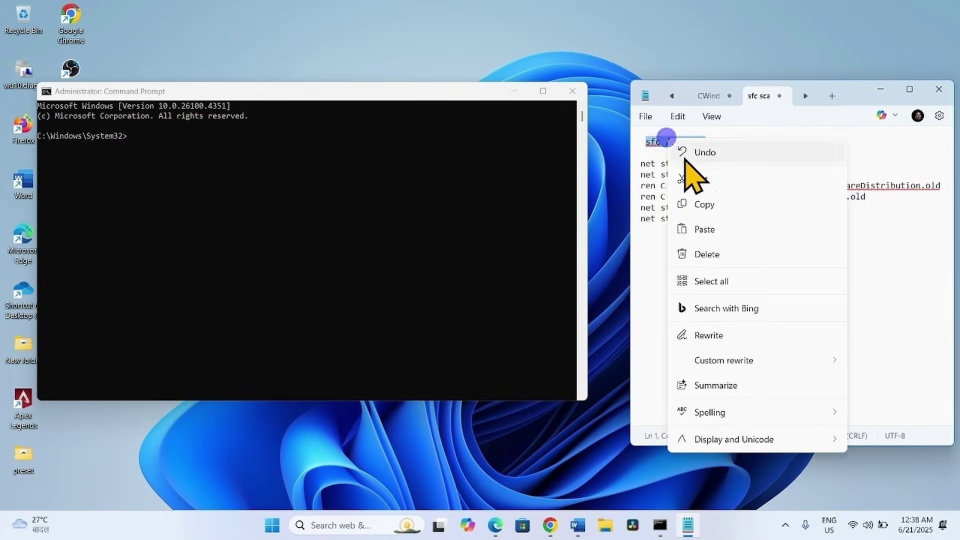
click(697, 203)
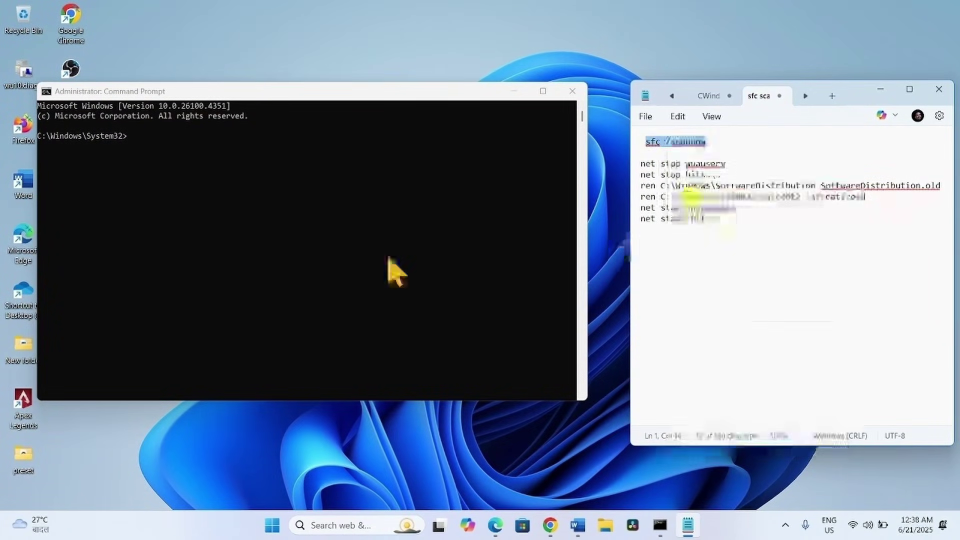
right_click(158, 154)
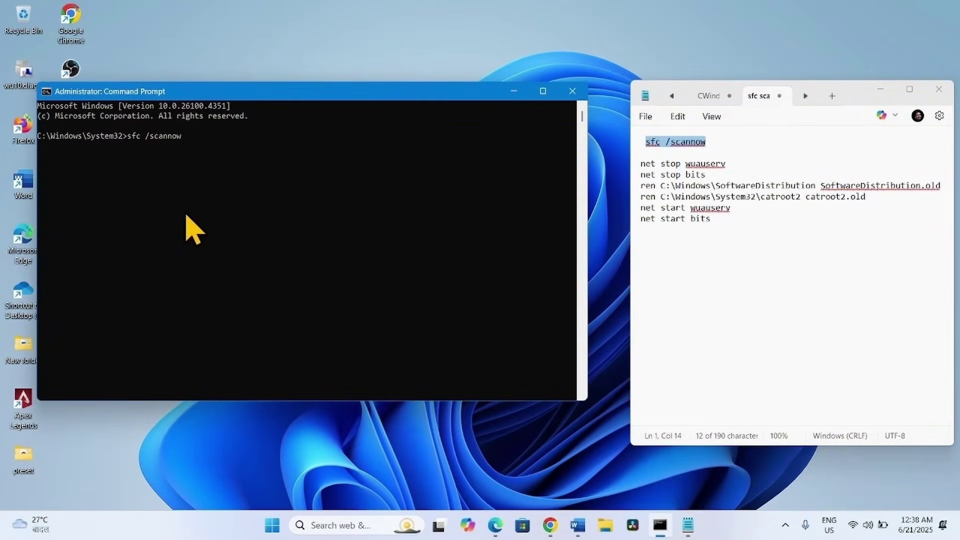
key(Return)
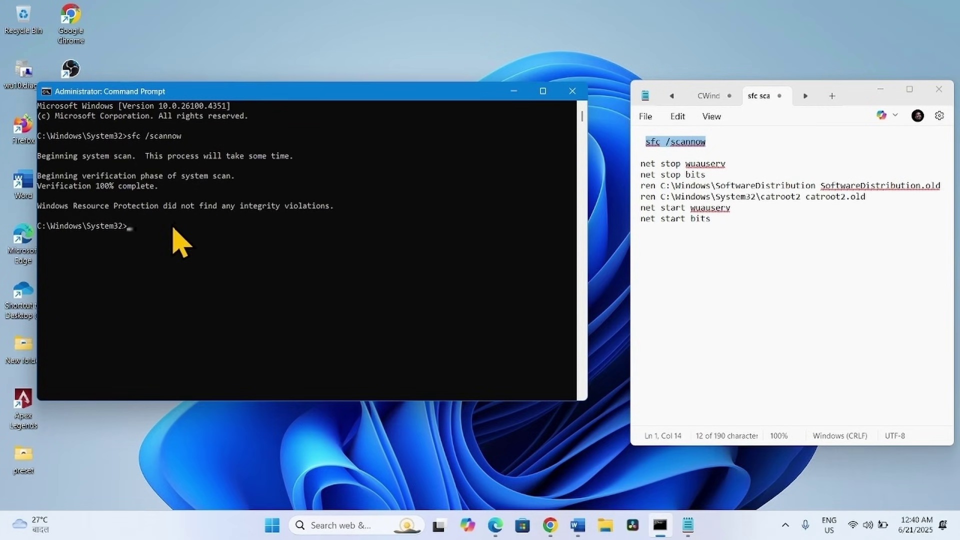
Close Command Prompt and the notes, then restart from the Start menu power options.
click(572, 91)
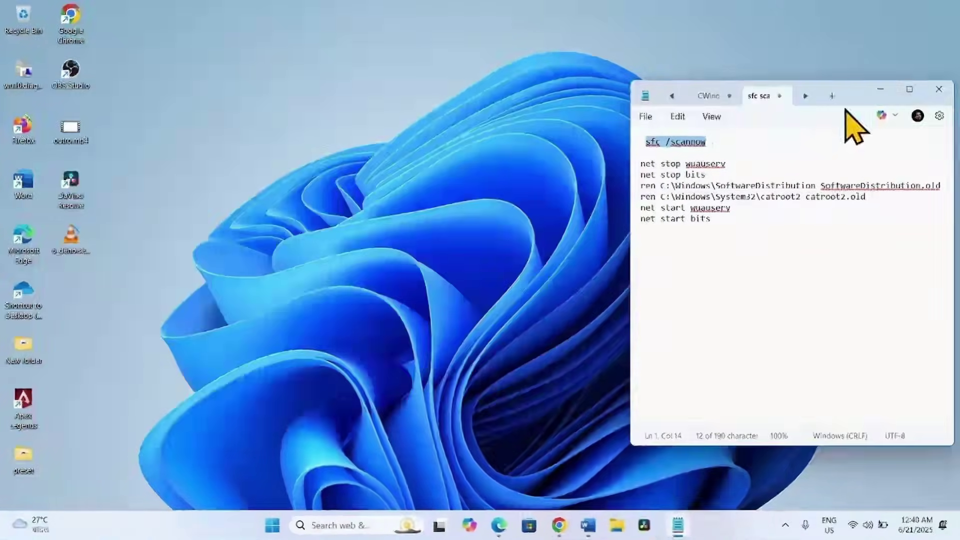
click(939, 90)
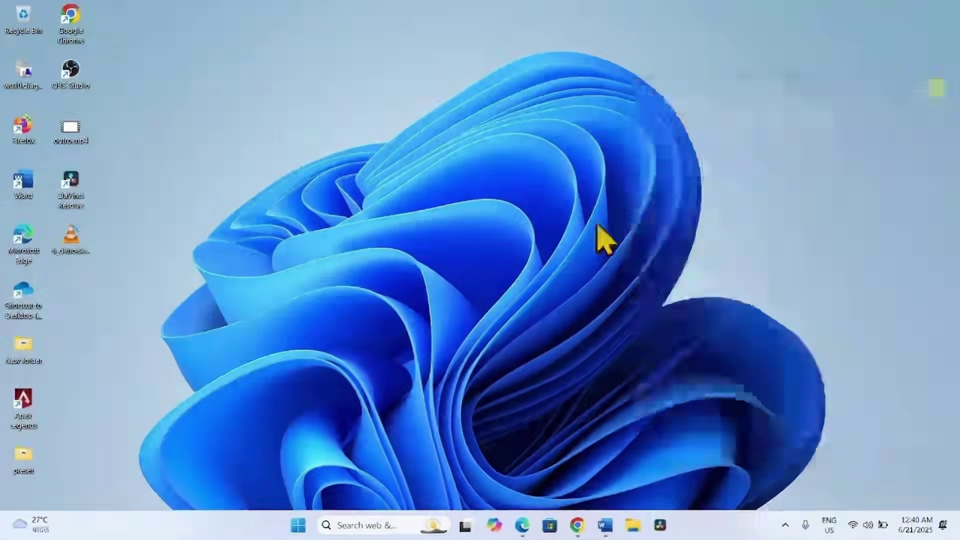
click(300, 525)
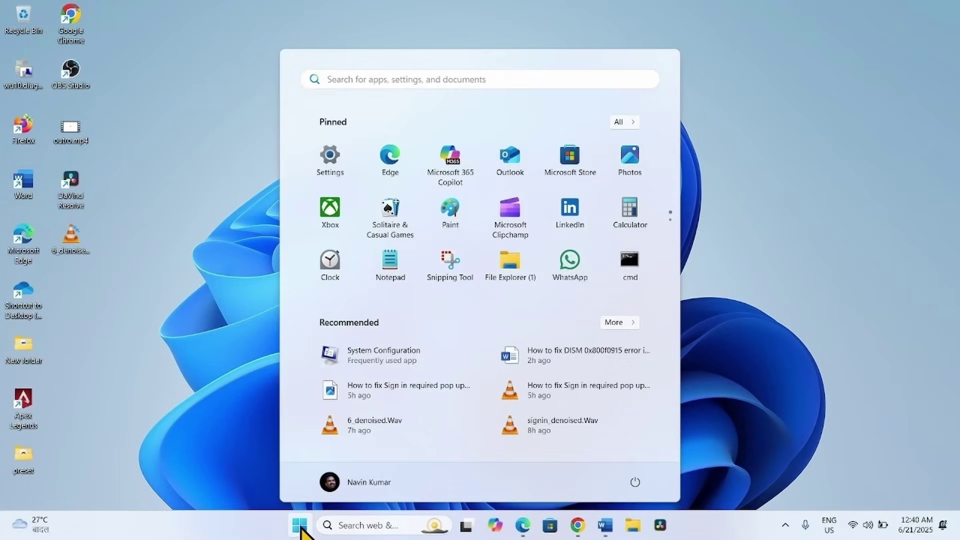
click(627, 477)
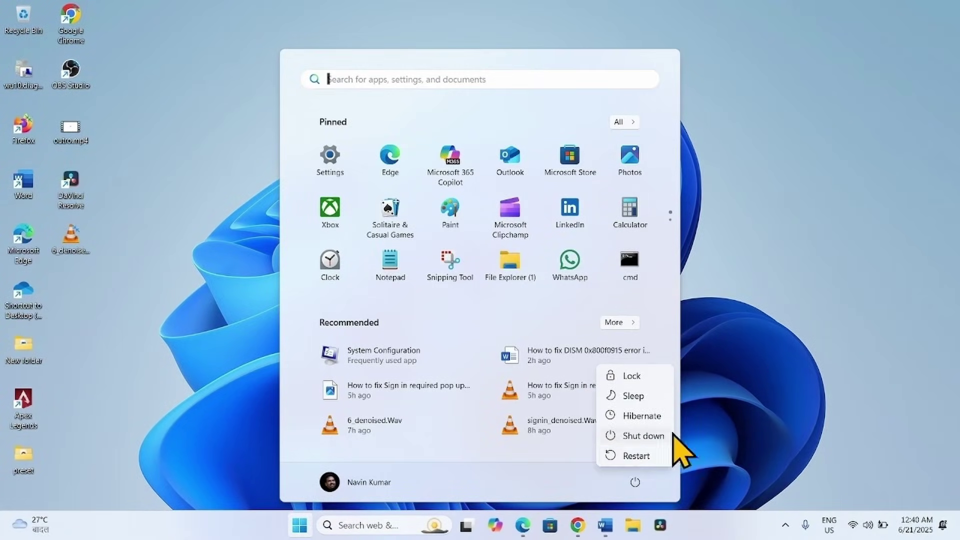
click(768, 368)
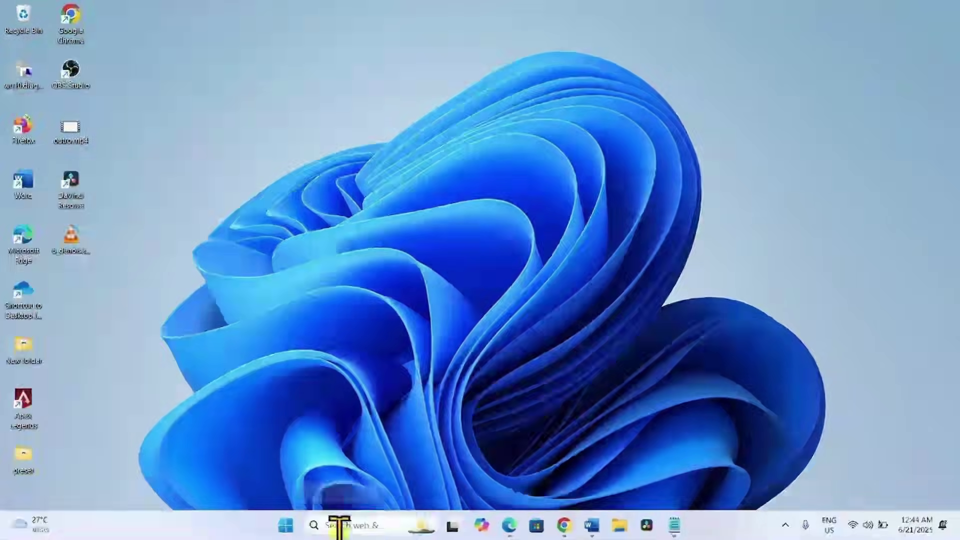
Launch Command Prompt as administrator from Windows Search and accept the UAC prompt.
click(337, 525)
text(cmd)
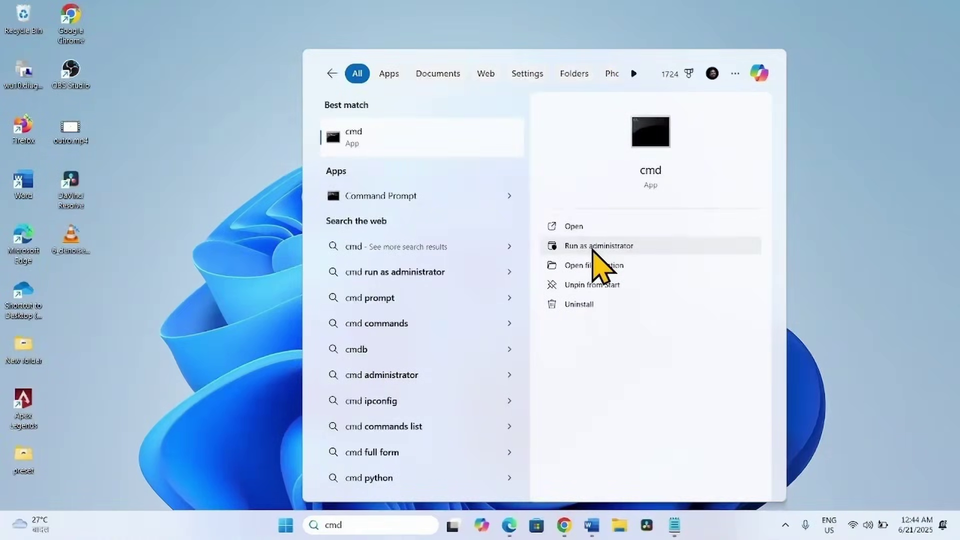
click(592, 250)
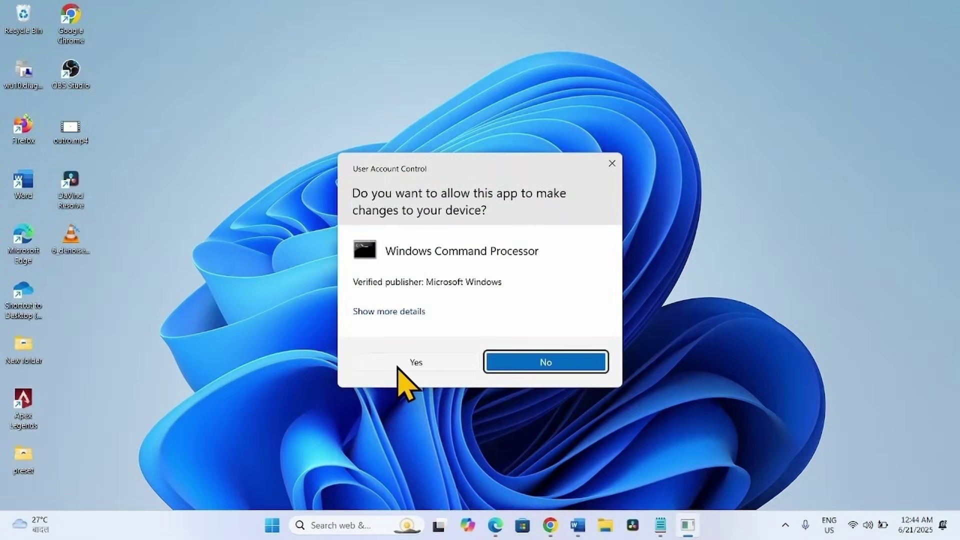
click(399, 368)
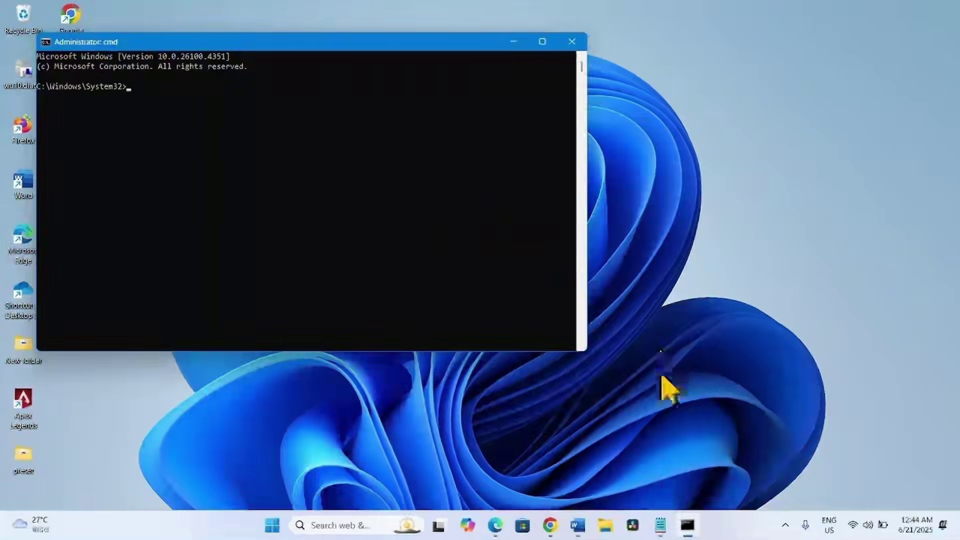
Copy 'net stop wuauserv' from the notes and run it to stop Windows Update.
click(661, 525)
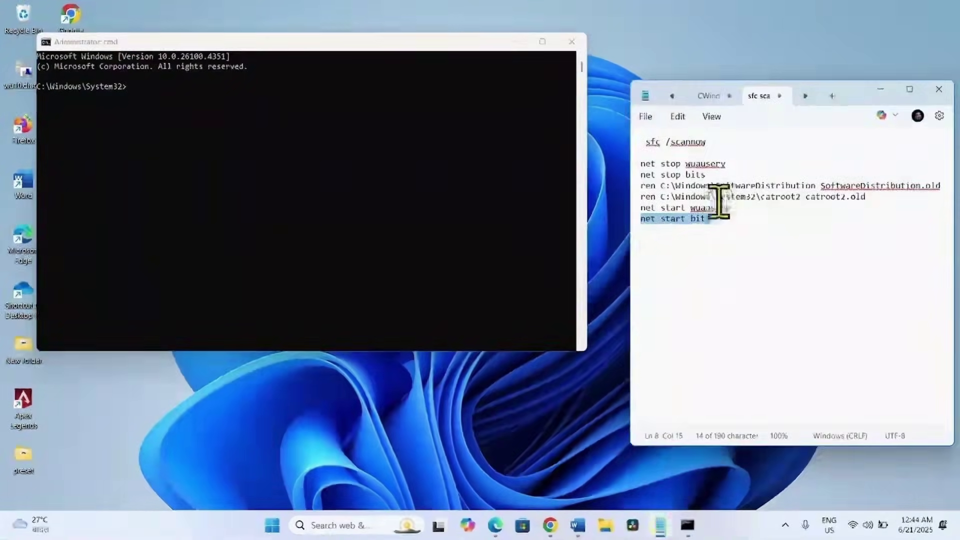
click(725, 218)
click(741, 164)
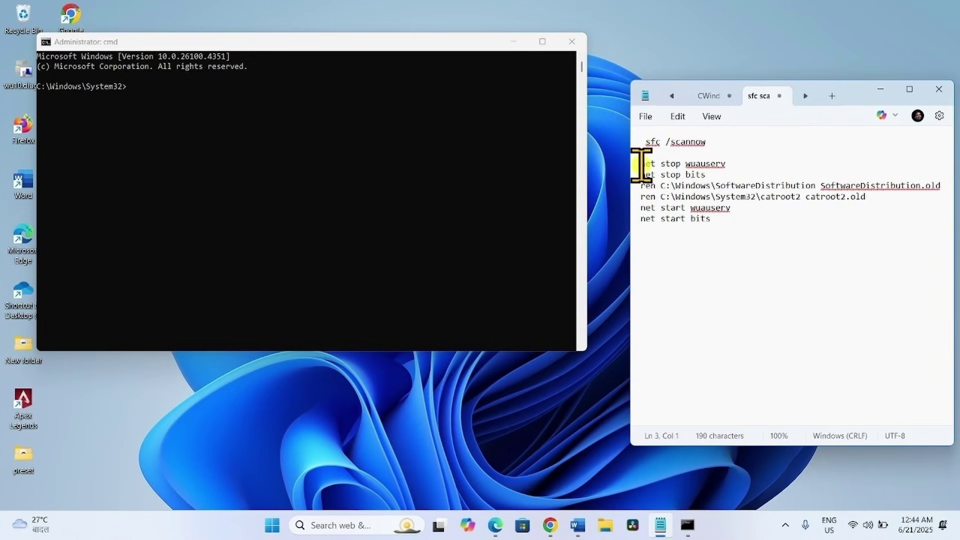
drag(642, 164, 728, 219)
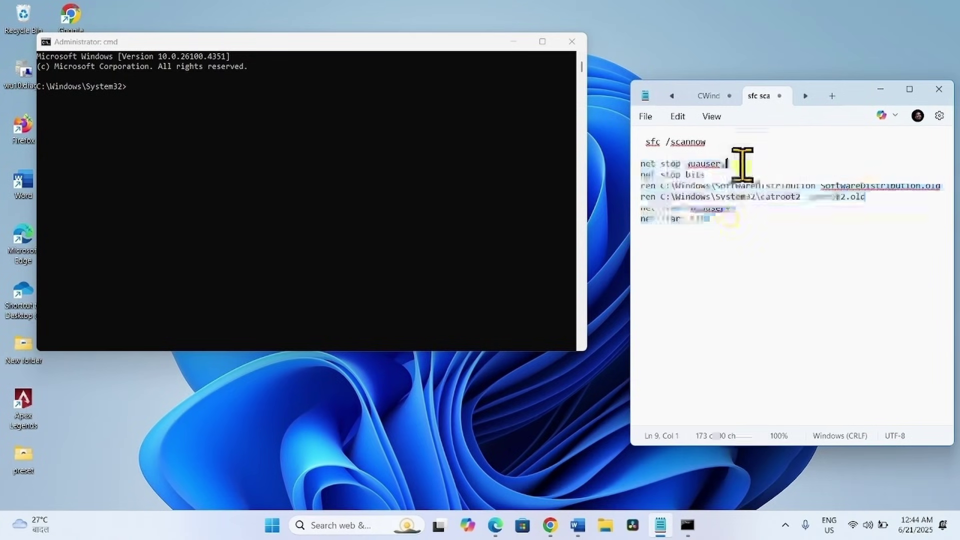
drag(741, 164, 653, 160)
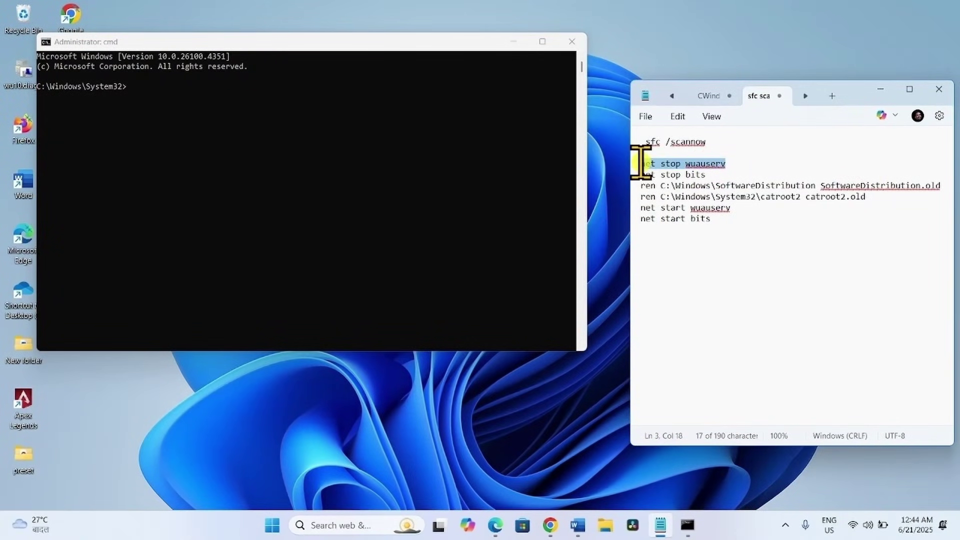
right_click(652, 164)
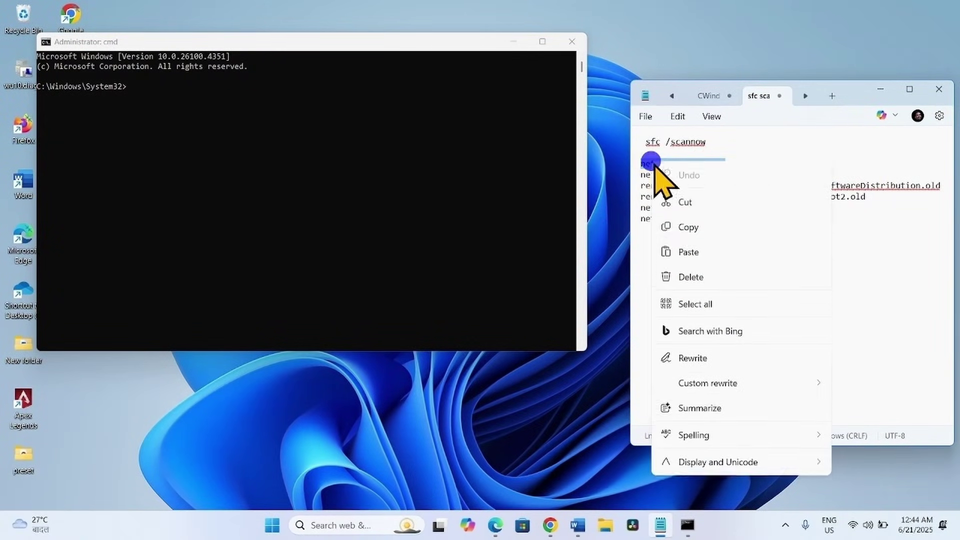
click(673, 226)
click(151, 105)
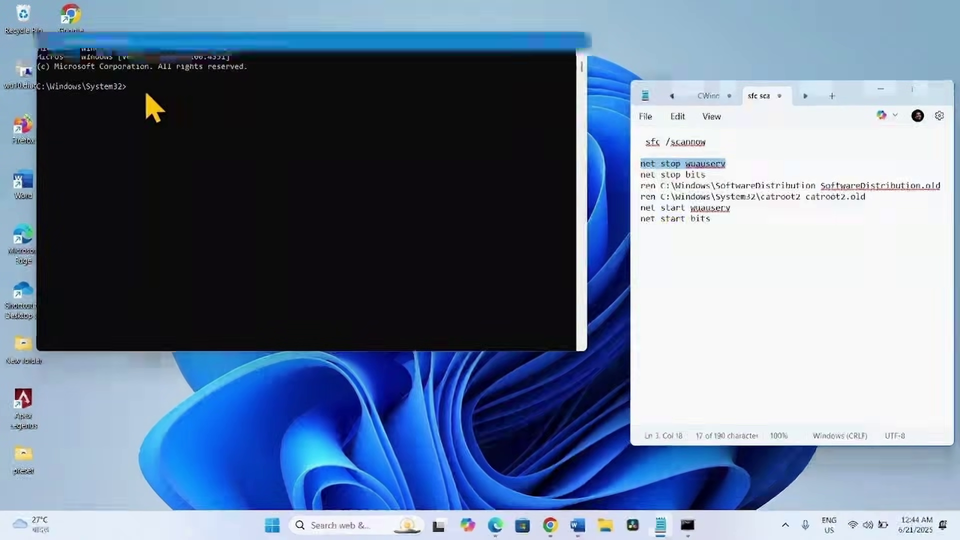
key(ctrl+v)
key(Return)
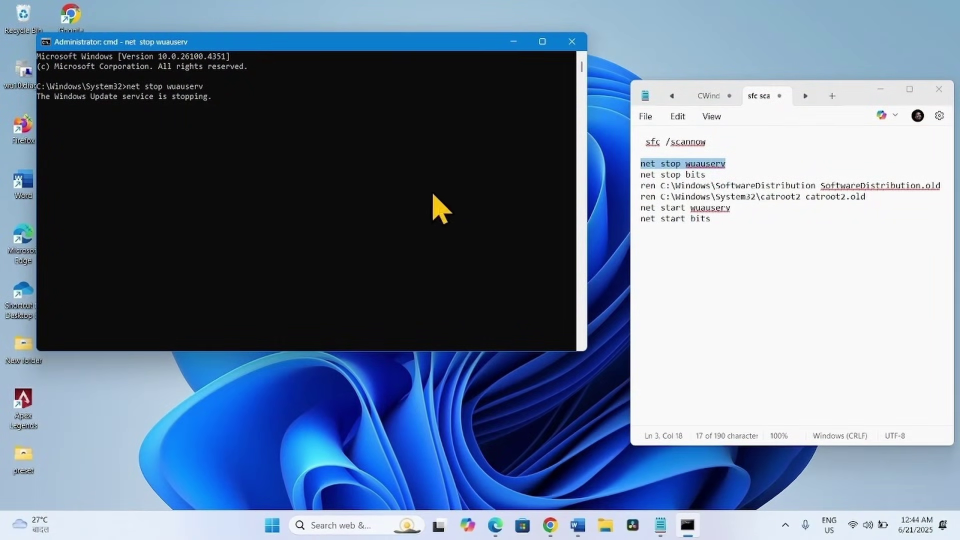
Copy 'net stop bits' from the notes and run it to stop BITS.
drag(706, 174, 636, 174)
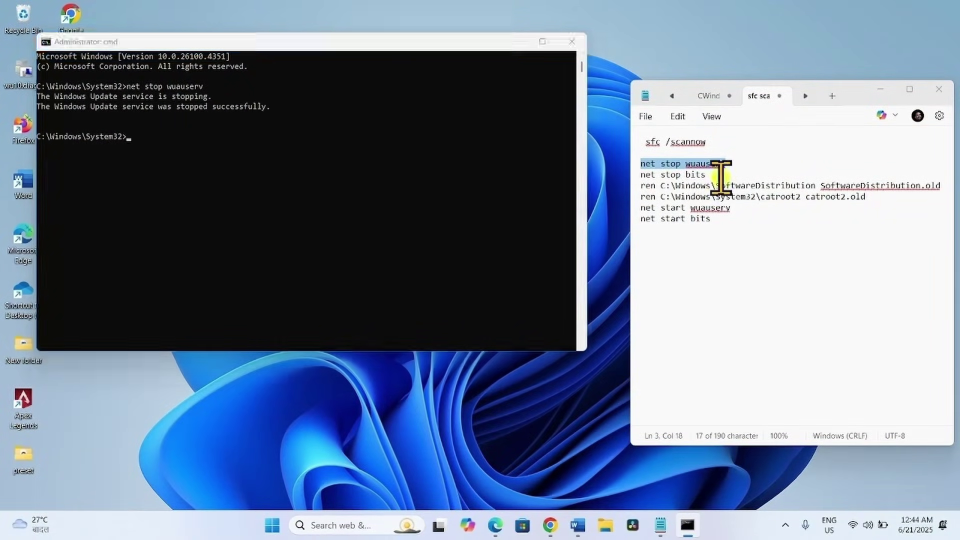
right_click(645, 174)
click(682, 238)
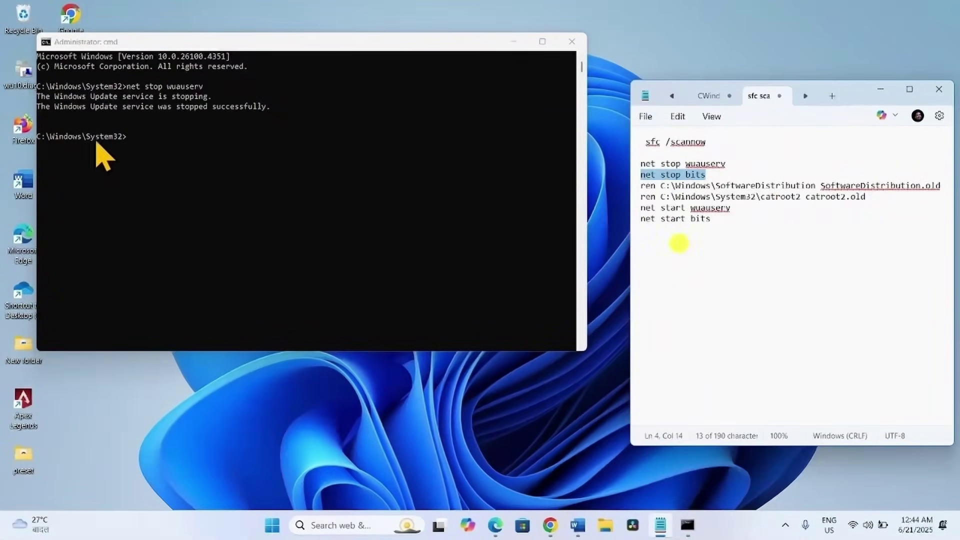
click(136, 141)
key(ctrl+v)
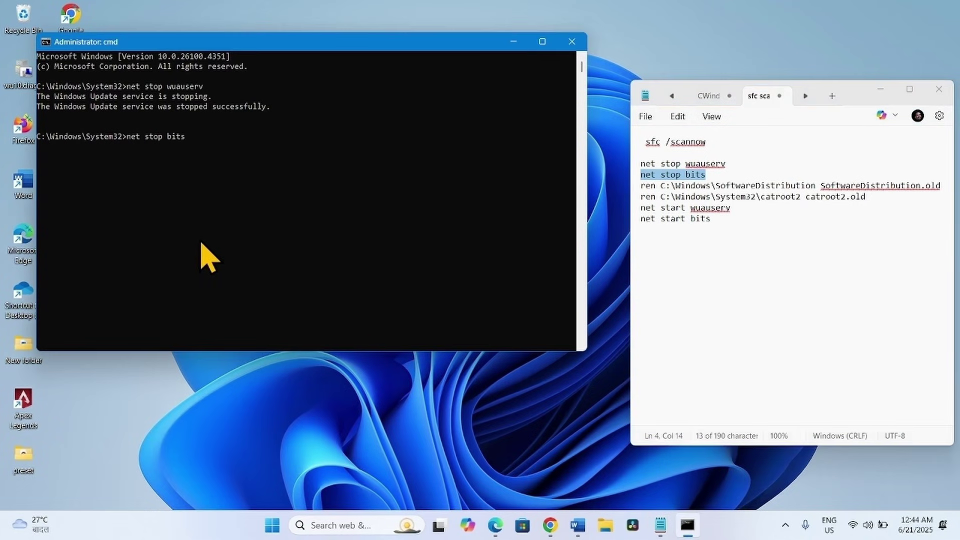
key(Return)
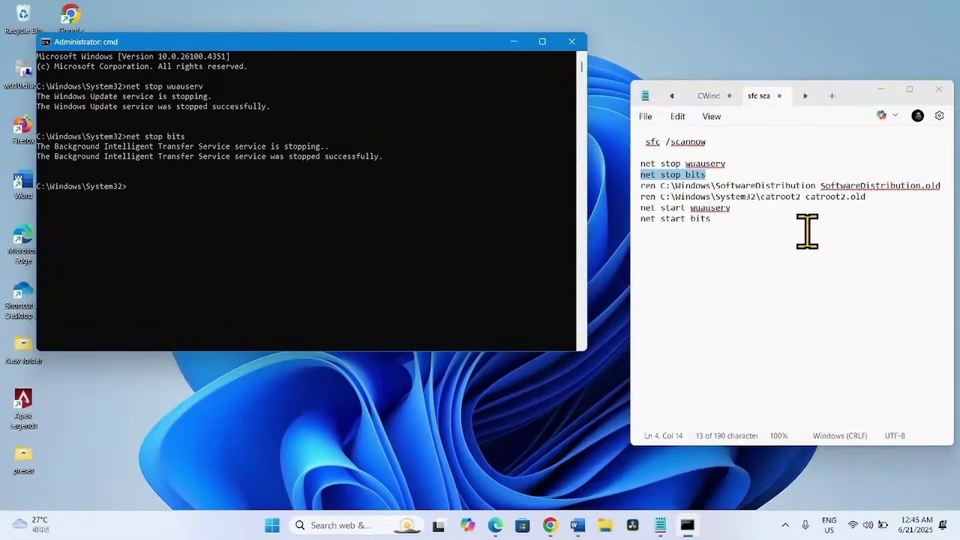
Copy the SoftwareDistribution rename command from the notes and run it.
drag(948, 191, 627, 185)
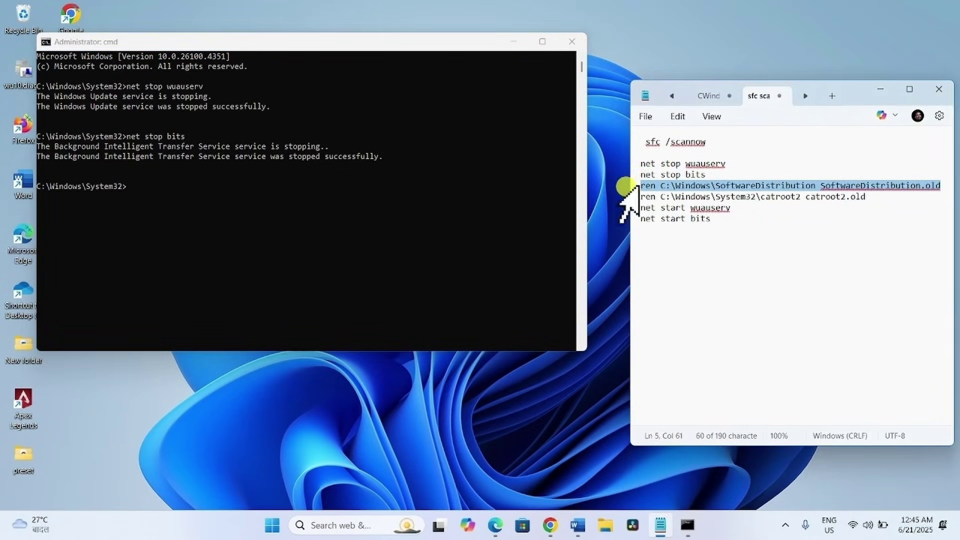
right_click(643, 186)
click(685, 247)
click(147, 202)
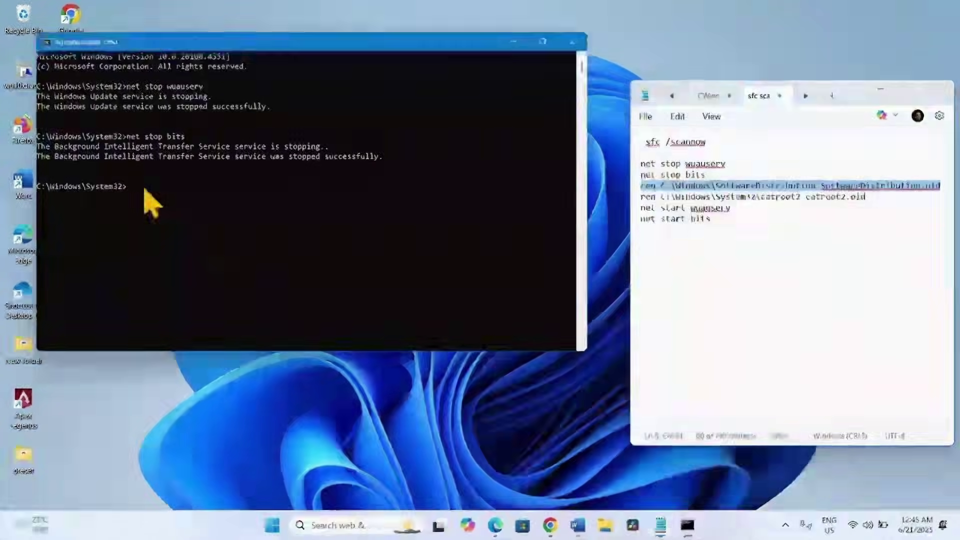
right_click(168, 251)
key(Return)
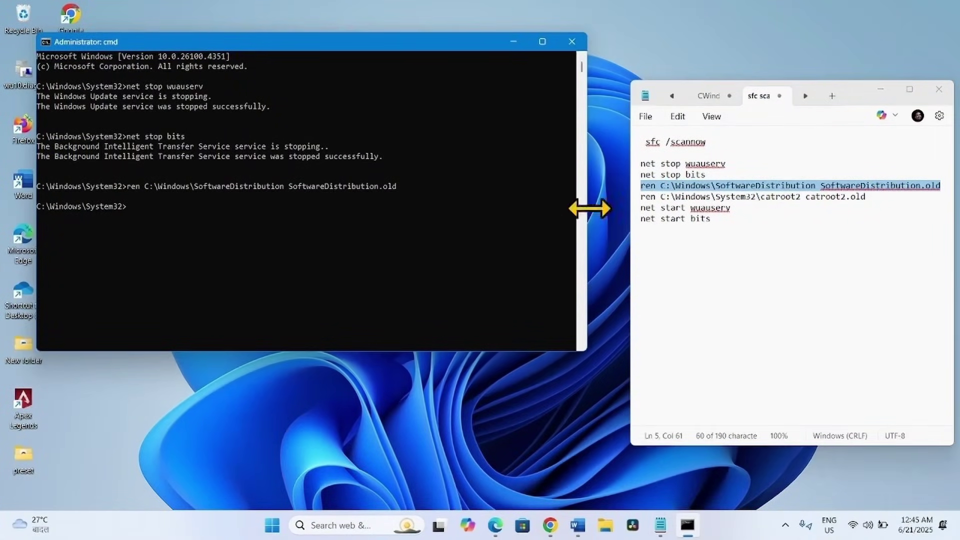
Copy the catroot2 rename command and run it, which fails with access denied.
drag(869, 197, 572, 199)
right_click(664, 197)
click(708, 72)
click(145, 218)
right_click(145, 218)
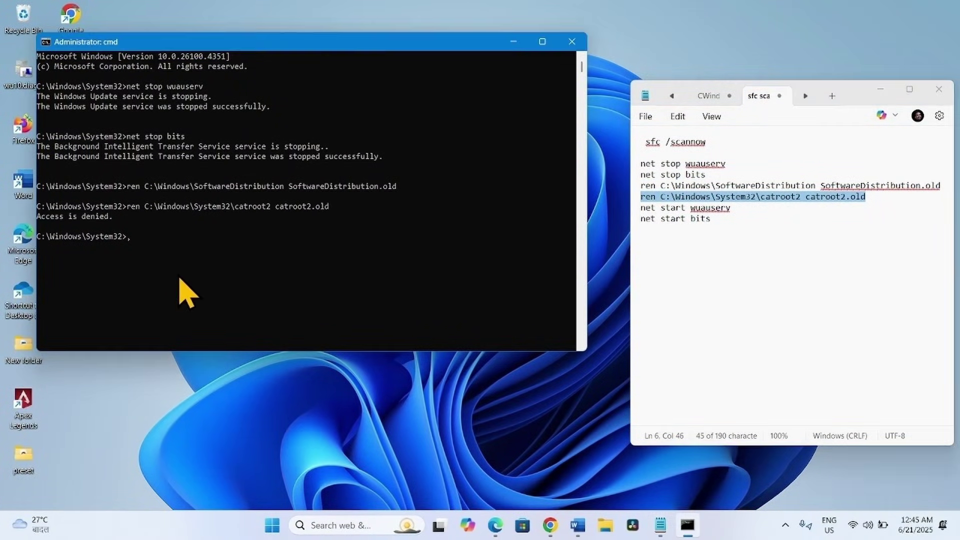
Run 'net start wuauserv' and 'net start bits' to restart both services.
drag(731, 207, 639, 208)
right_click(646, 208)
click(681, 80)
click(146, 248)
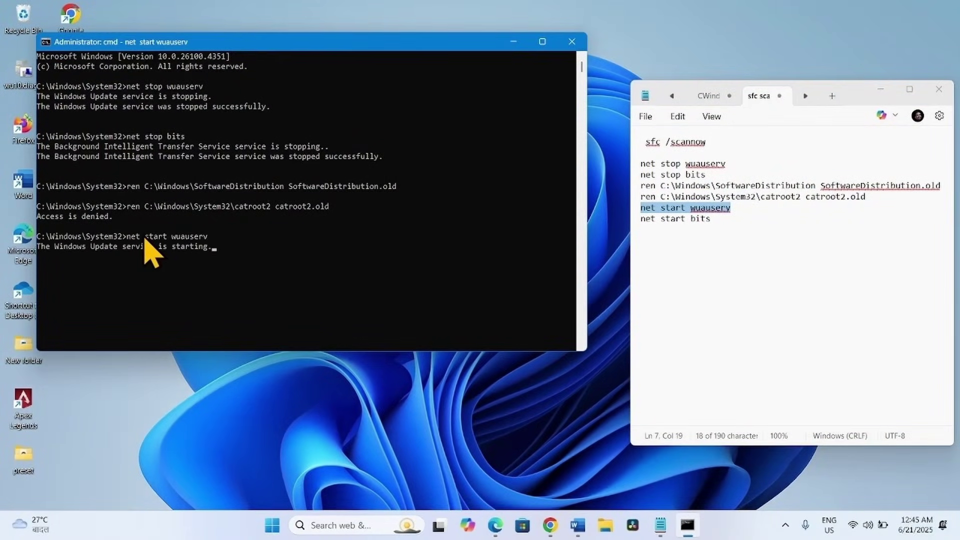
drag(712, 219, 640, 218)
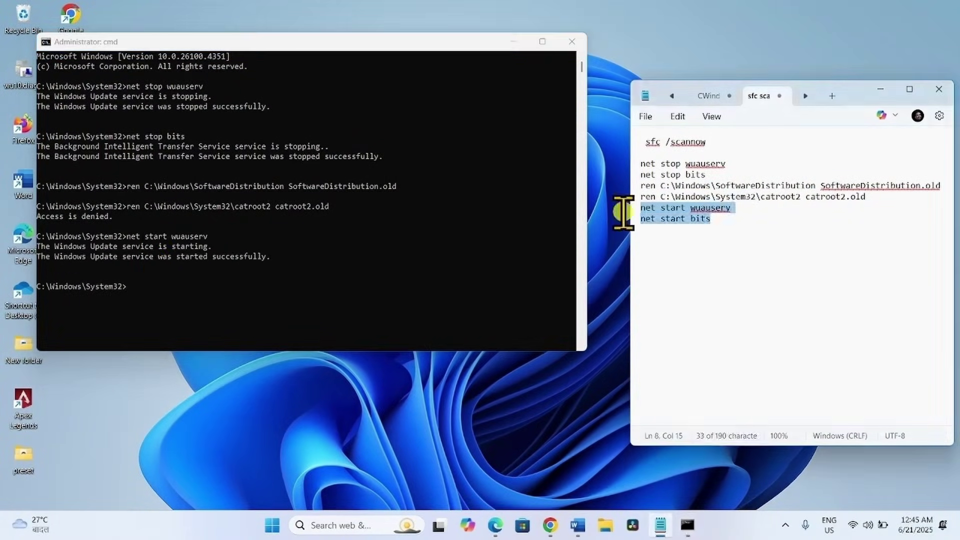
right_click(660, 239)
click(700, 77)
click(172, 293)
right_click(163, 300)
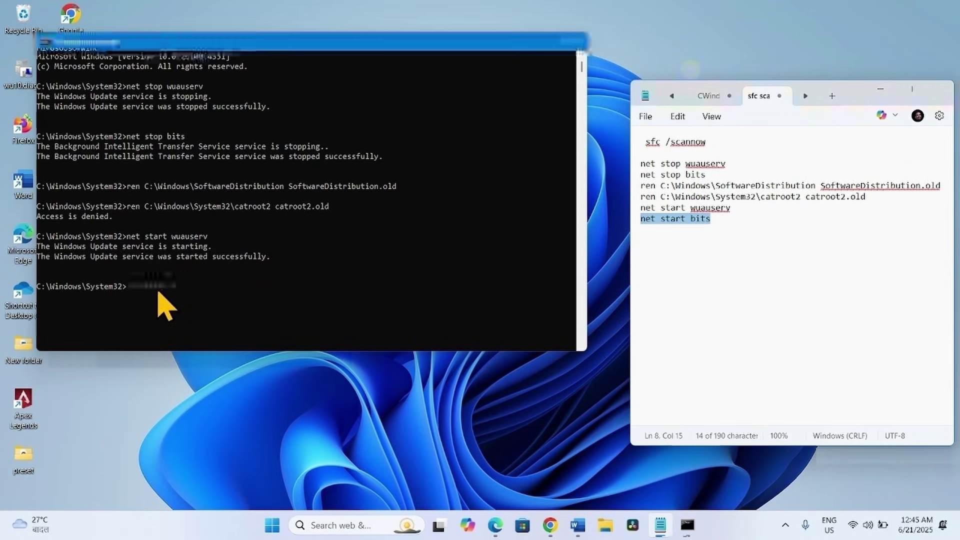
key(Return)
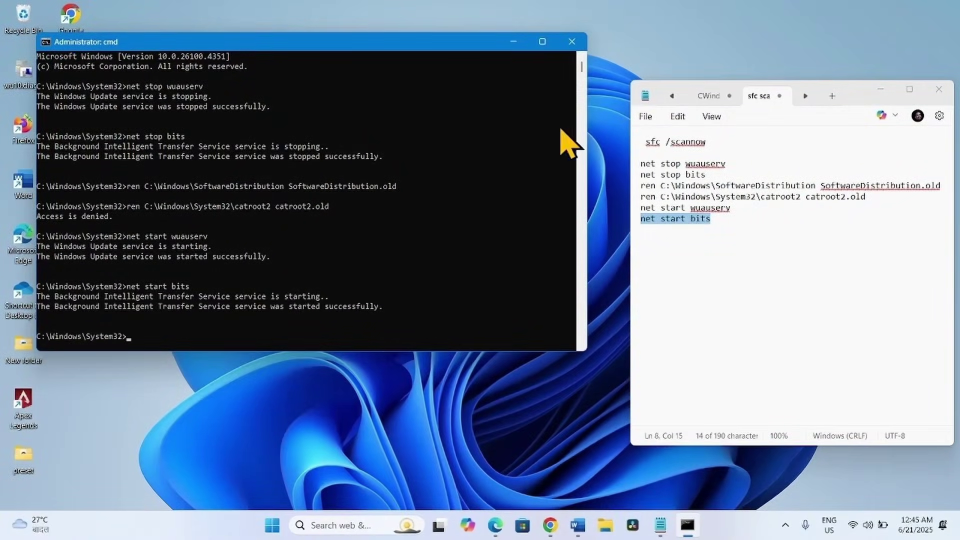
Close the command window and the notes, then open and dismiss the Start power menu.
click(572, 42)
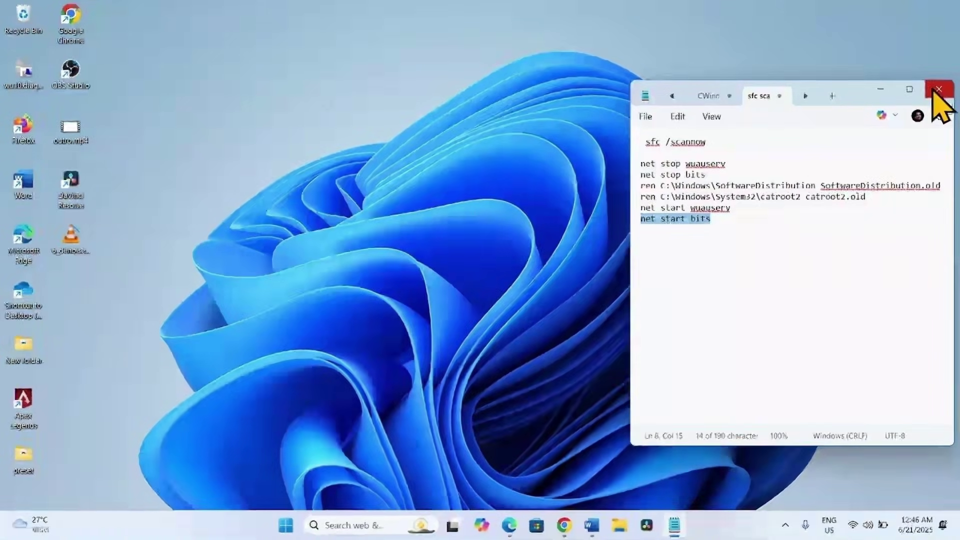
click(938, 90)
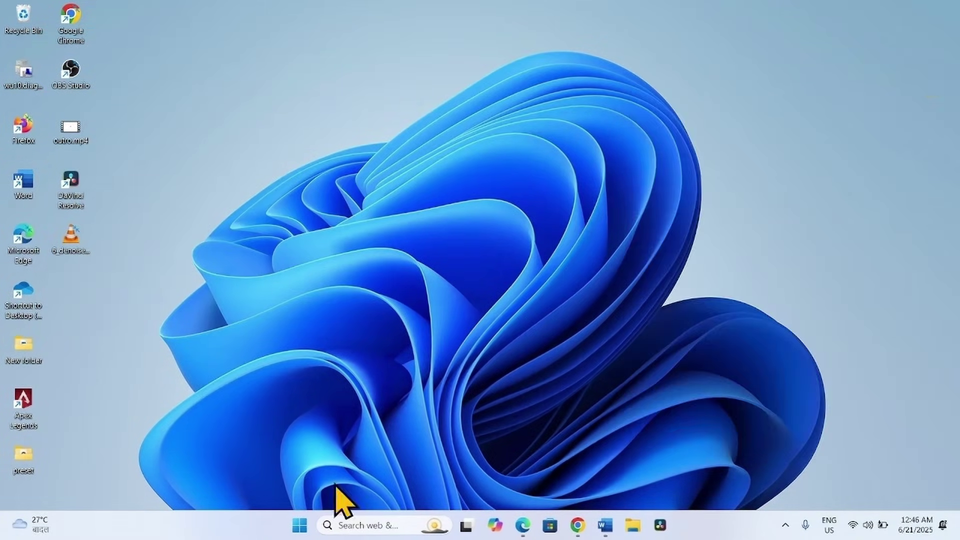
click(300, 525)
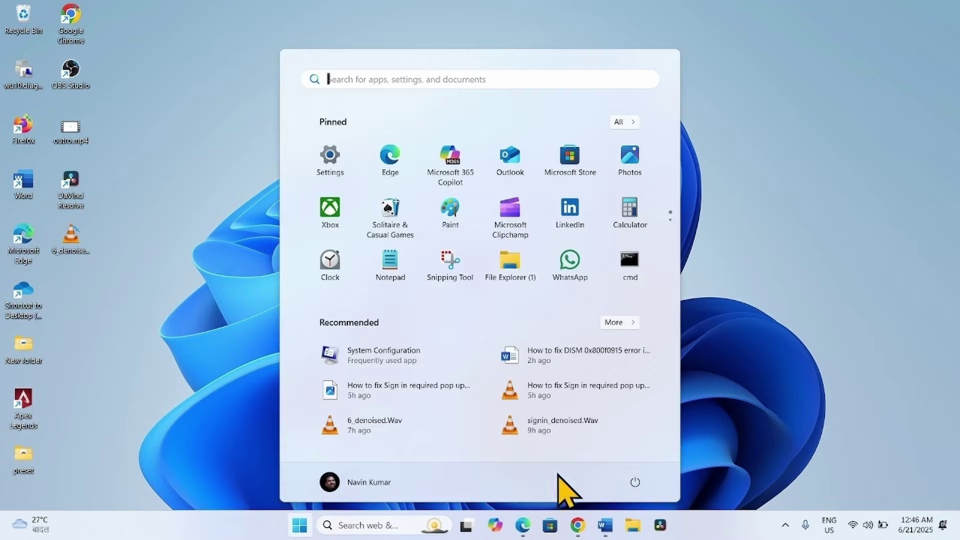
click(637, 482)
click(856, 279)
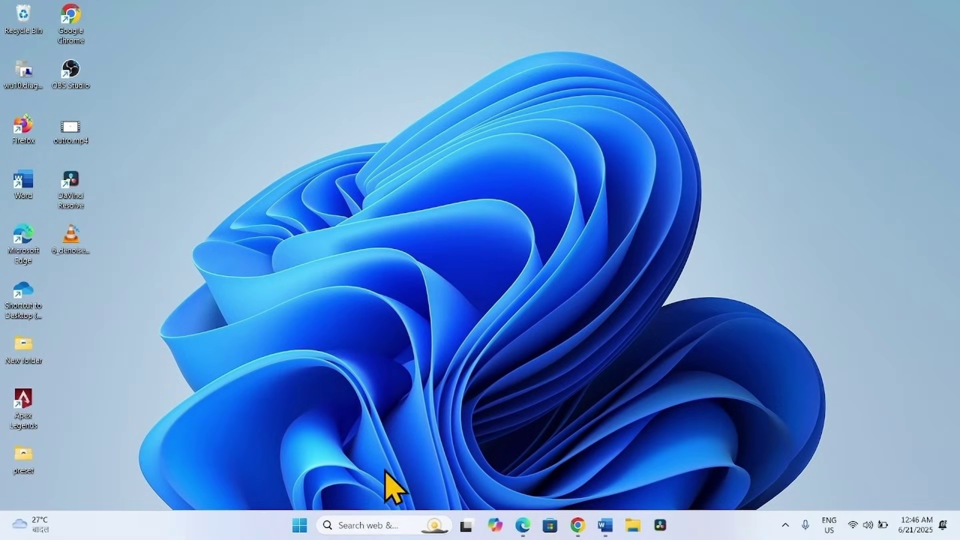
Search for cmd, run Command Prompt as administrator, and approve the UAC prompt.
click(343, 526)
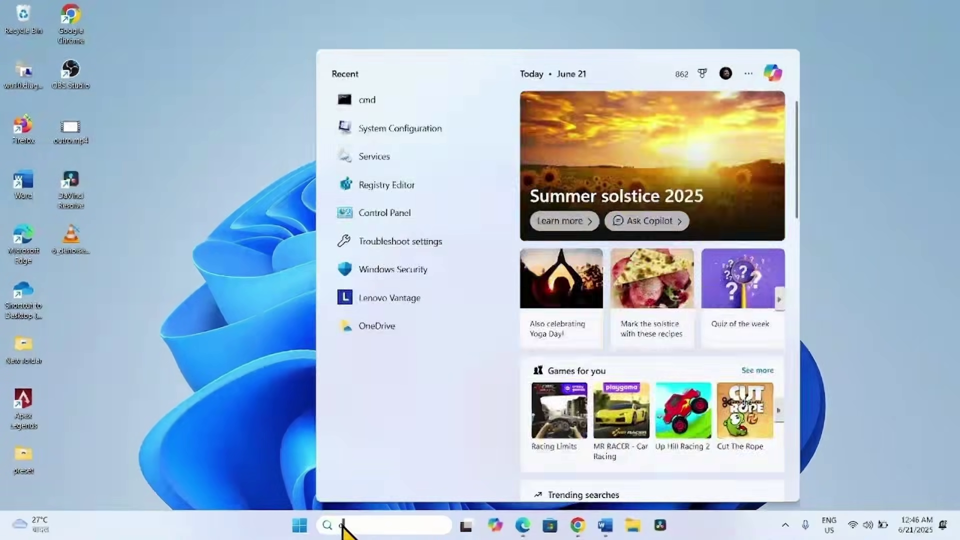
text(cmd)
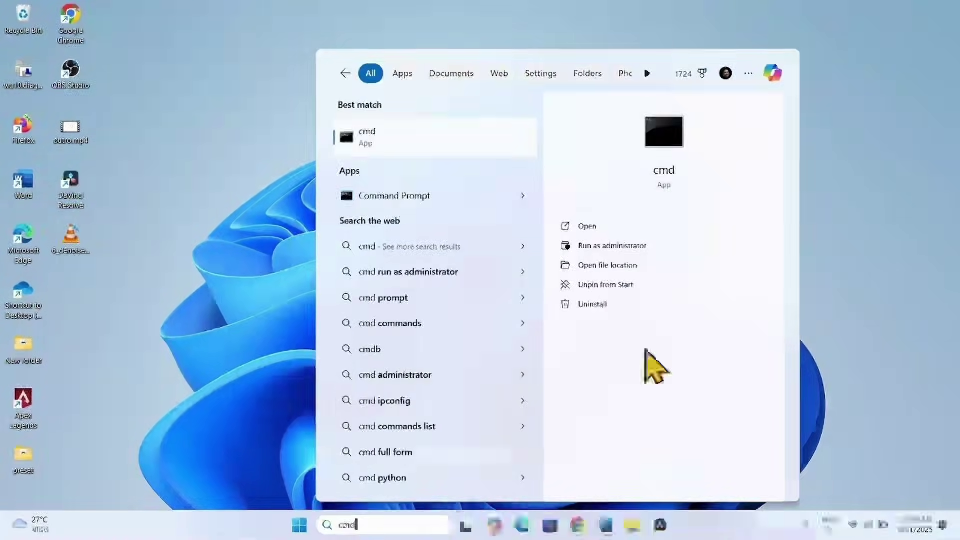
right_click(391, 201)
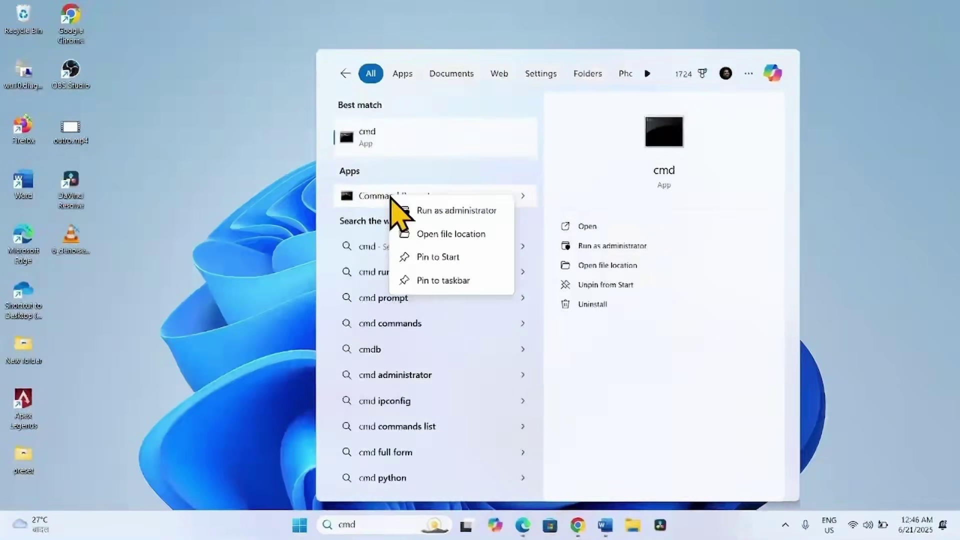
click(417, 211)
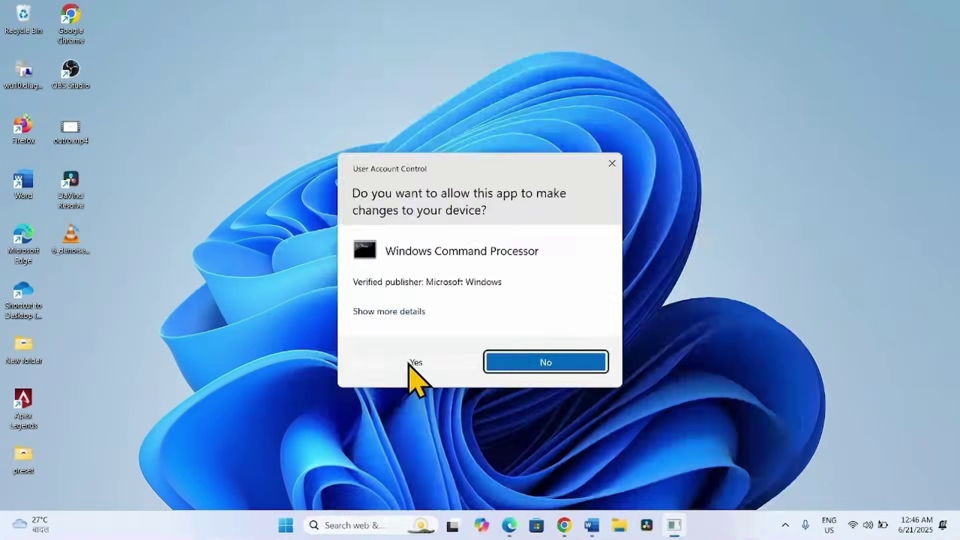
click(409, 366)
Copy the DISM ScanHealth command from the notes and run it.
key(alt+Tab)
click(863, 247)
click(856, 240)
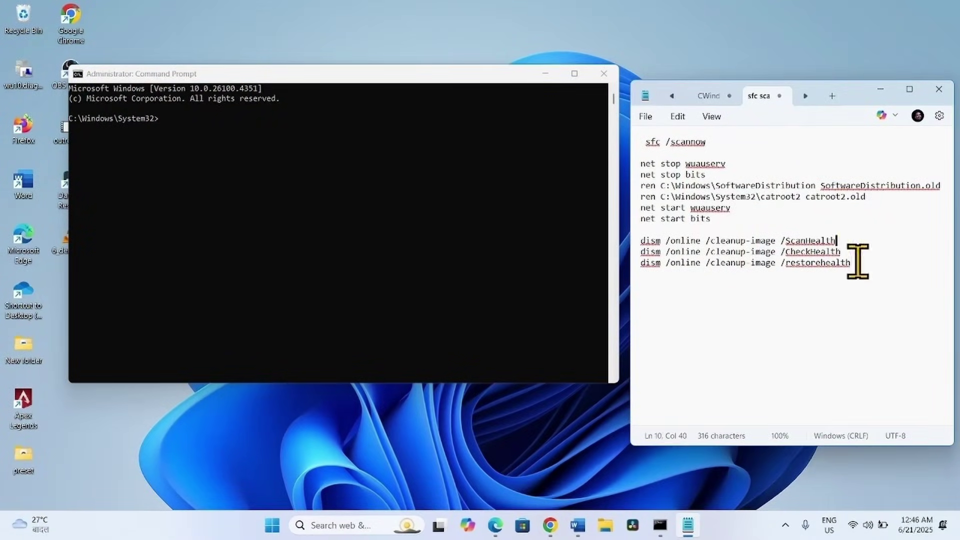
drag(855, 262, 640, 241)
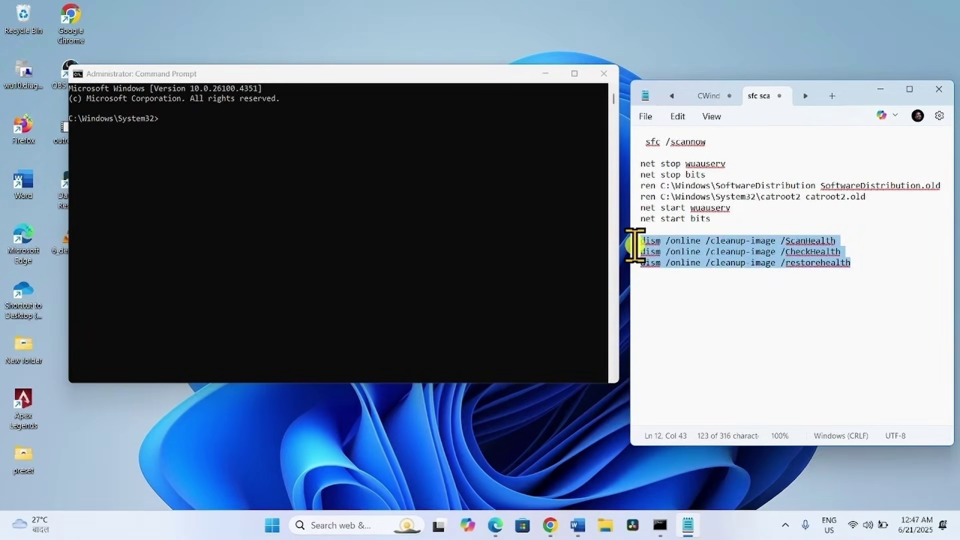
click(853, 258)
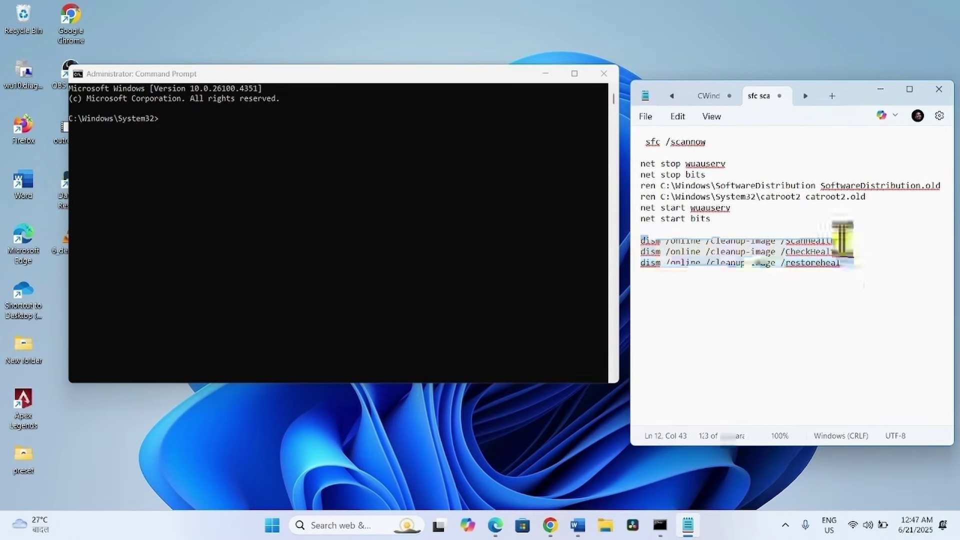
mouse_move(845, 236)
mouse_down()
mouse_move(716, 244)
mouse_move(621, 230)
mouse_up()
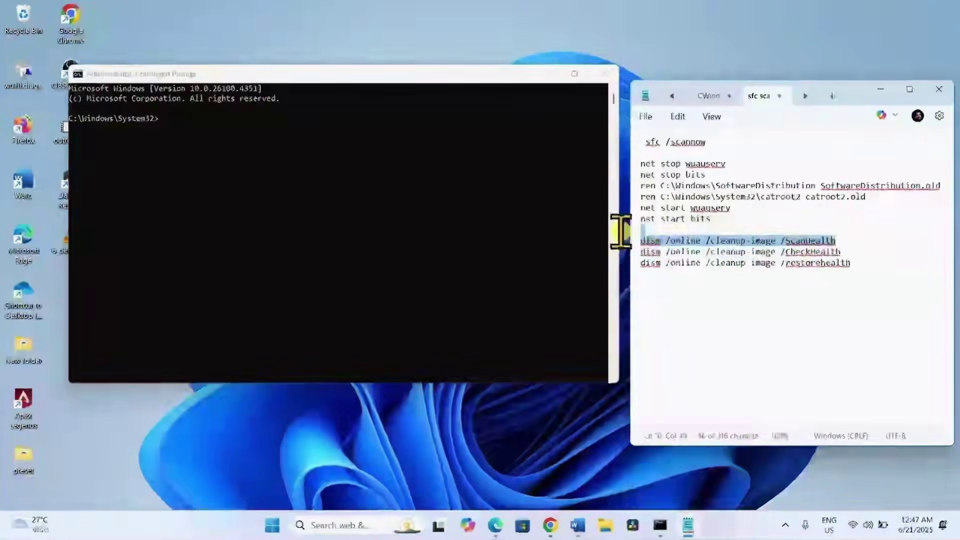
right_click(671, 244)
click(716, 66)
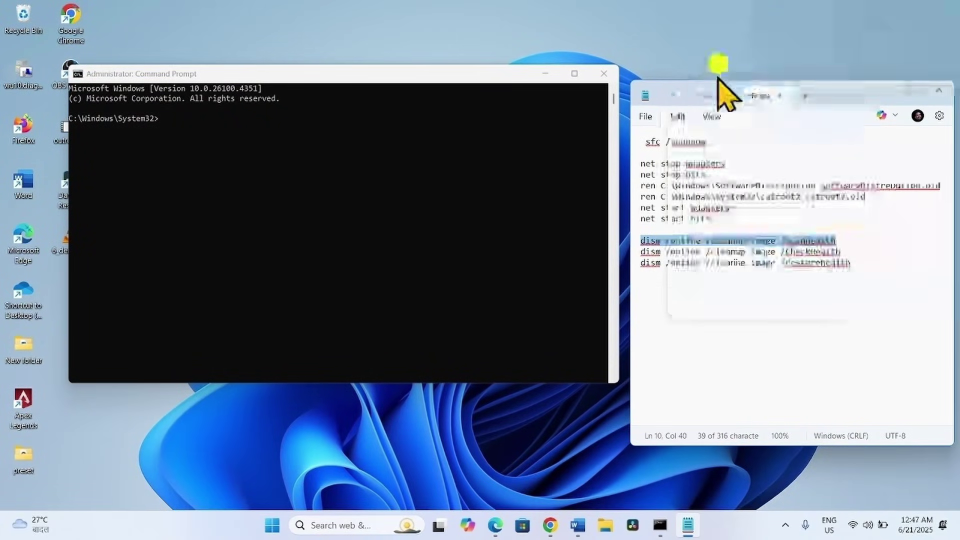
click(180, 123)
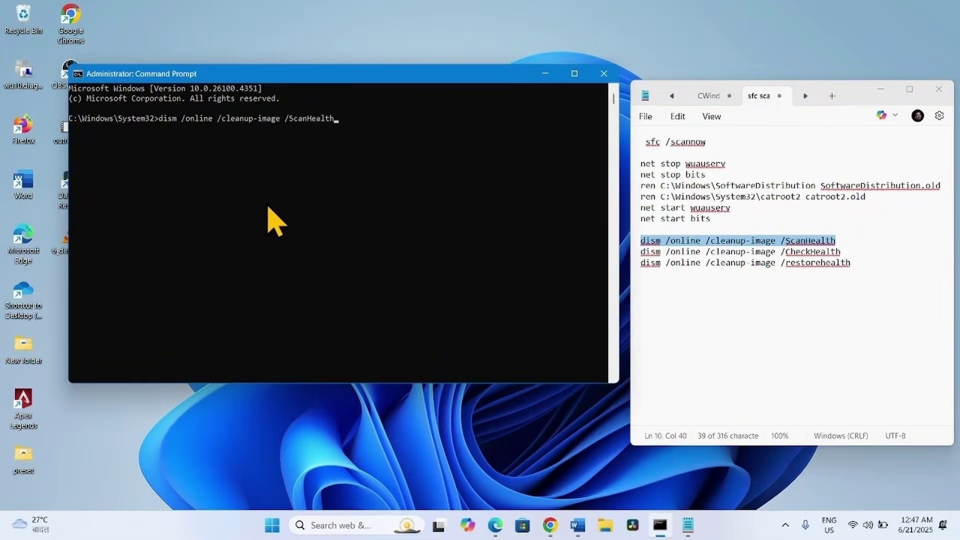
key(Return)
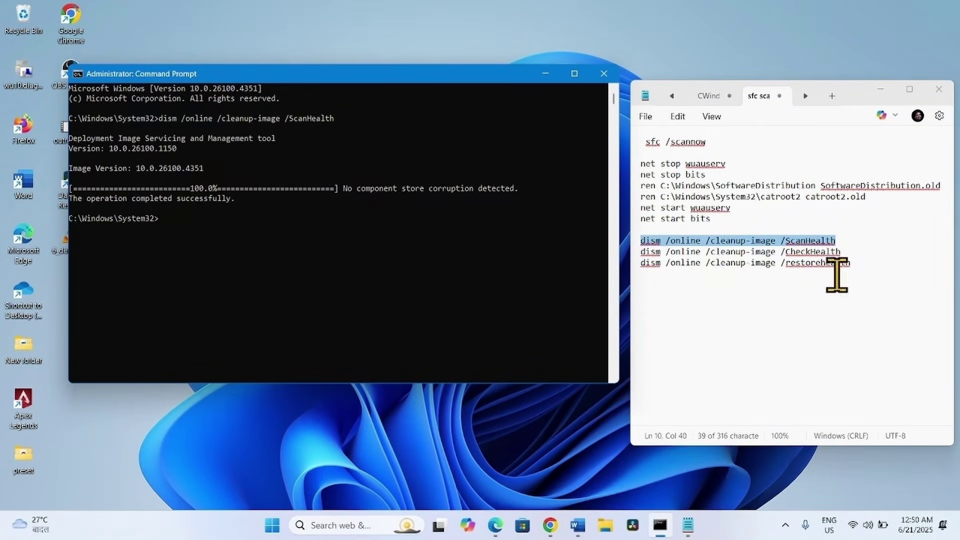
Copy the DISM CheckHealth command from the notes and run it.
drag(852, 251, 630, 252)
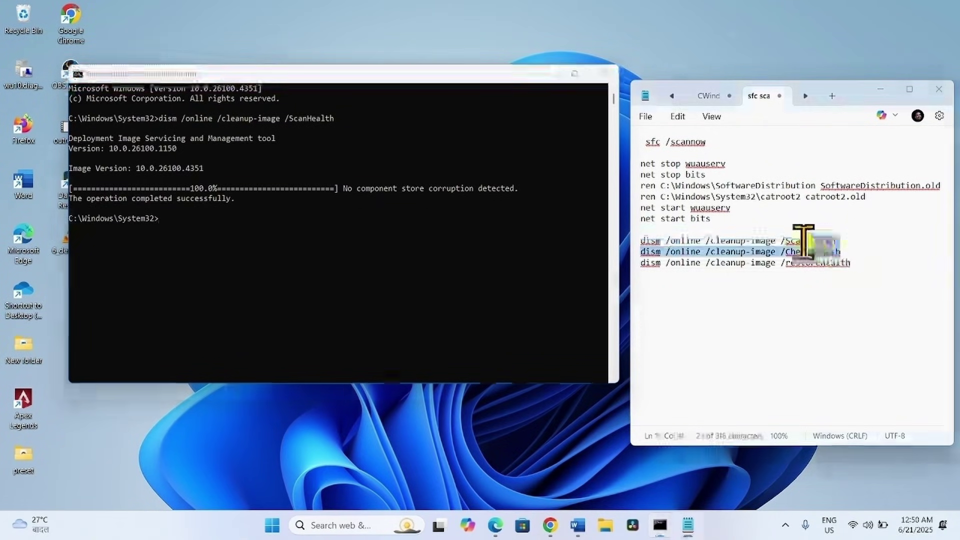
right_click(659, 253)
click(772, 73)
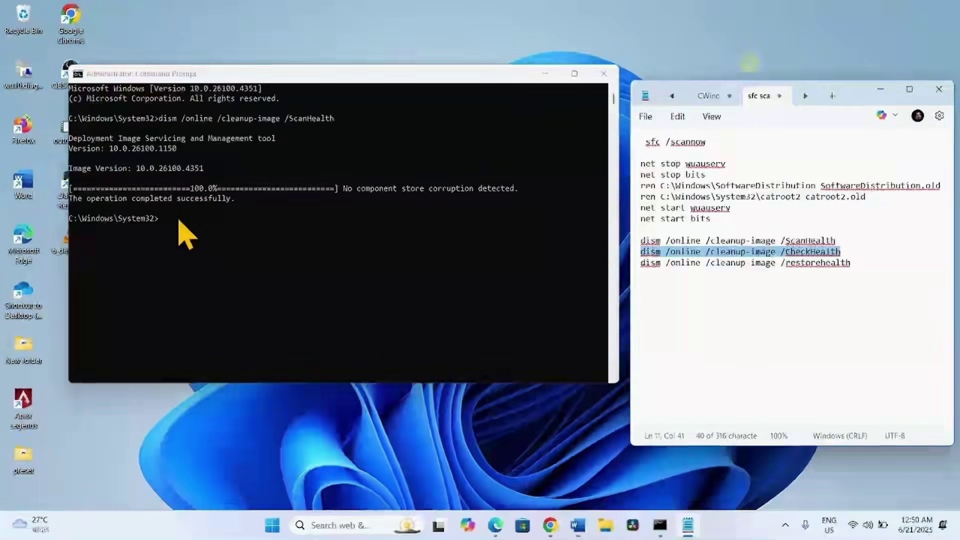
click(178, 220)
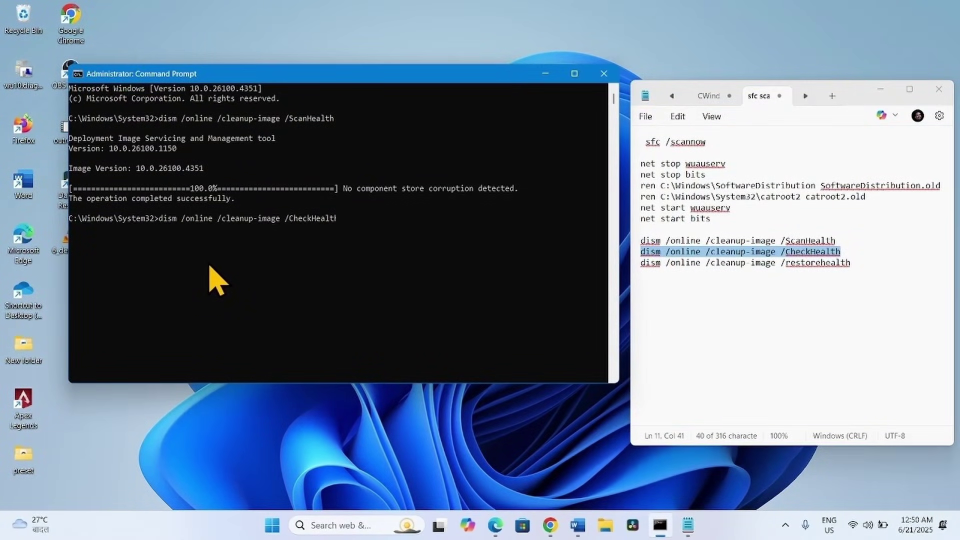
key(Return)
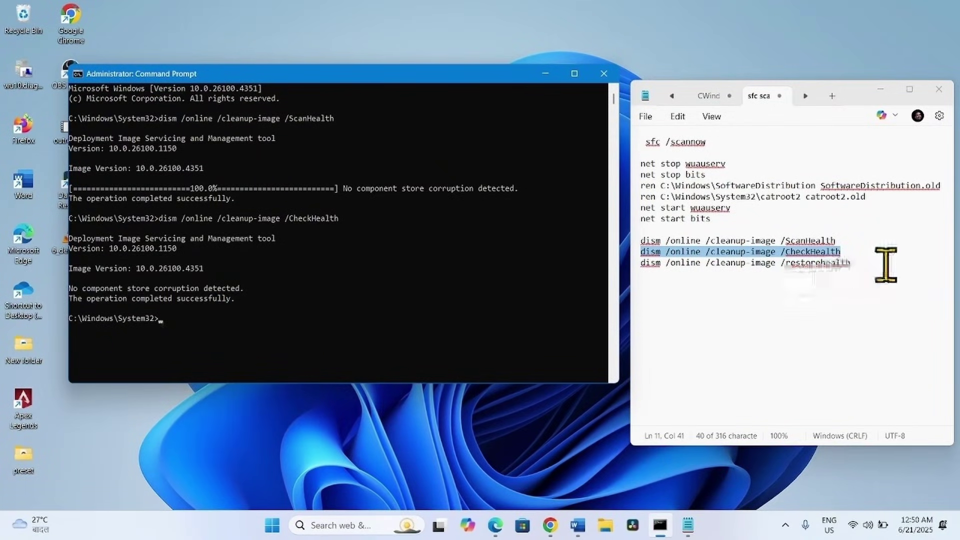
Run the DISM RestoreHealth repair from the notes until it completes successfully.
drag(855, 263, 632, 260)
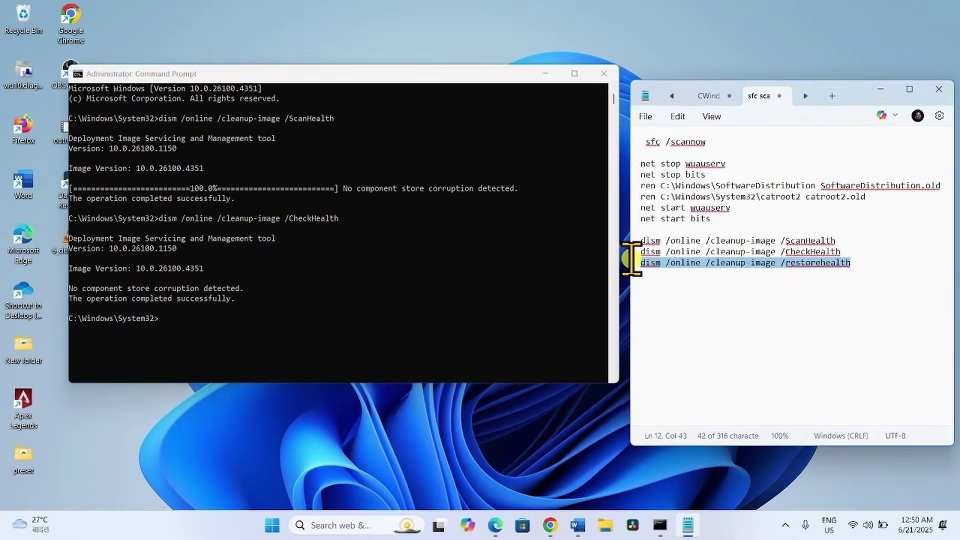
right_click(649, 265)
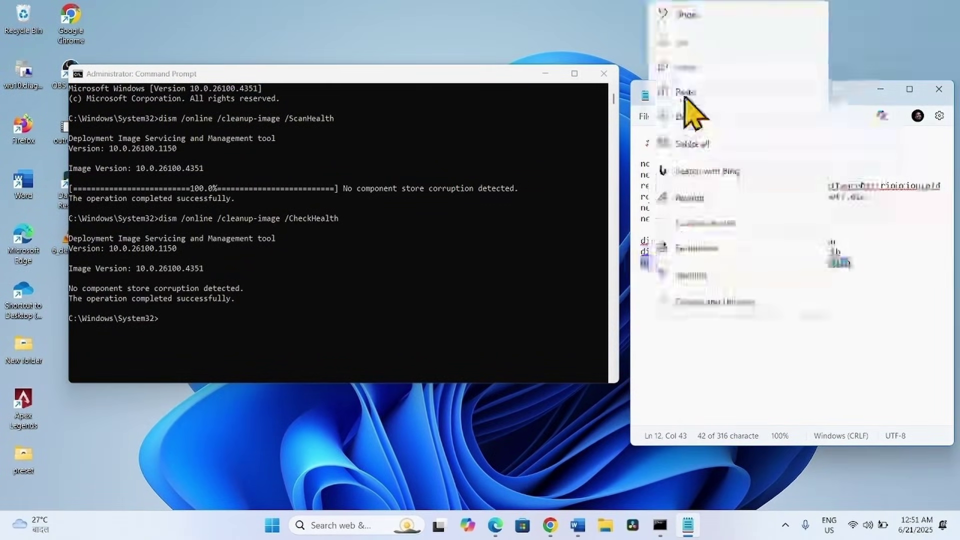
click(685, 70)
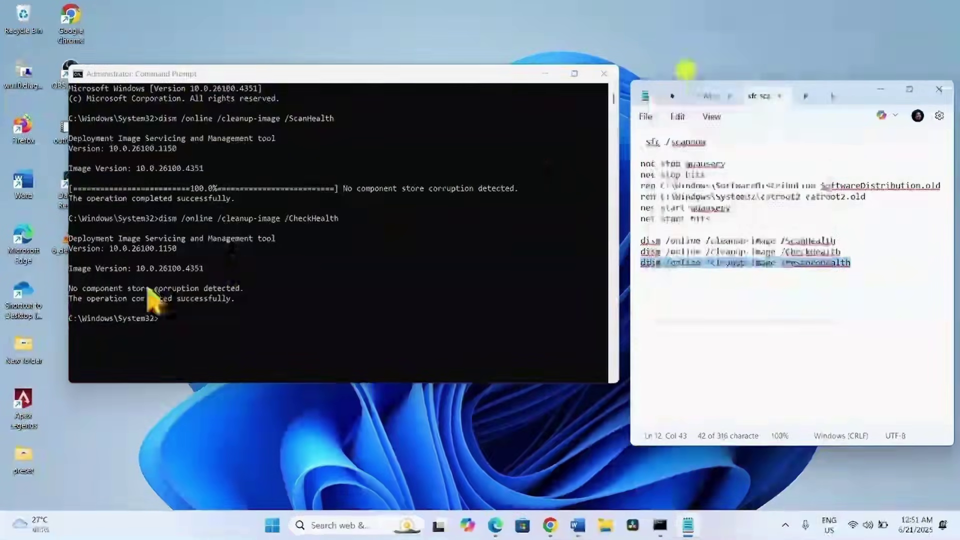
click(176, 336)
right_click(175, 336)
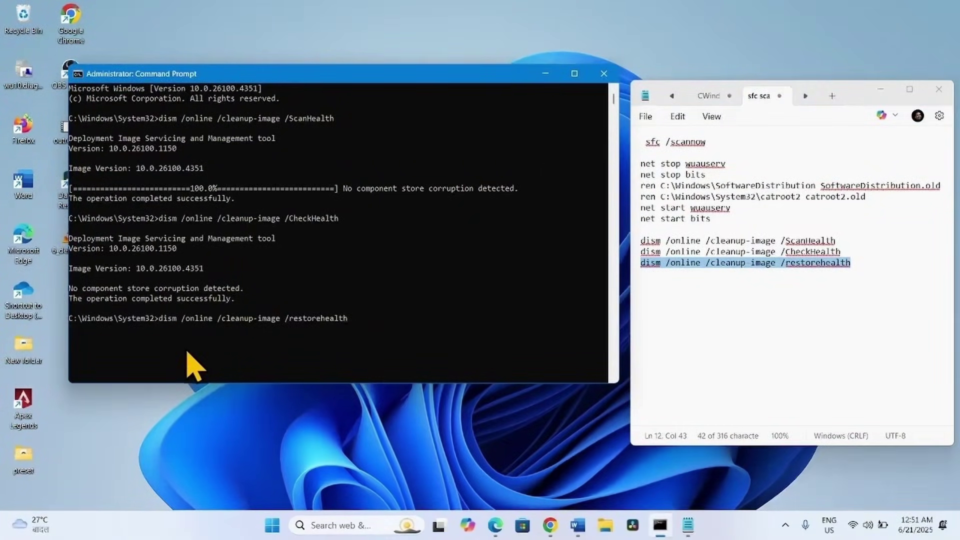
key(Return)
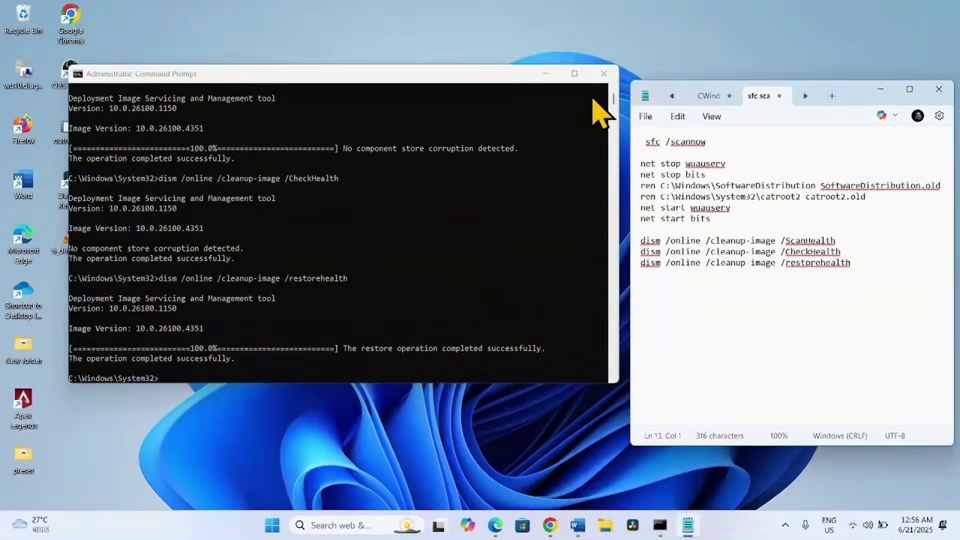
click(208, 379)
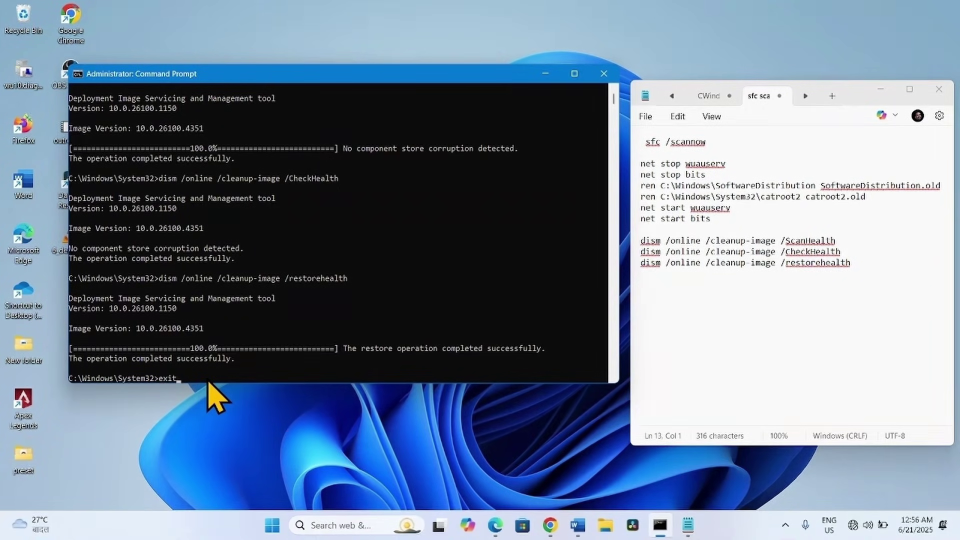
key(Return)
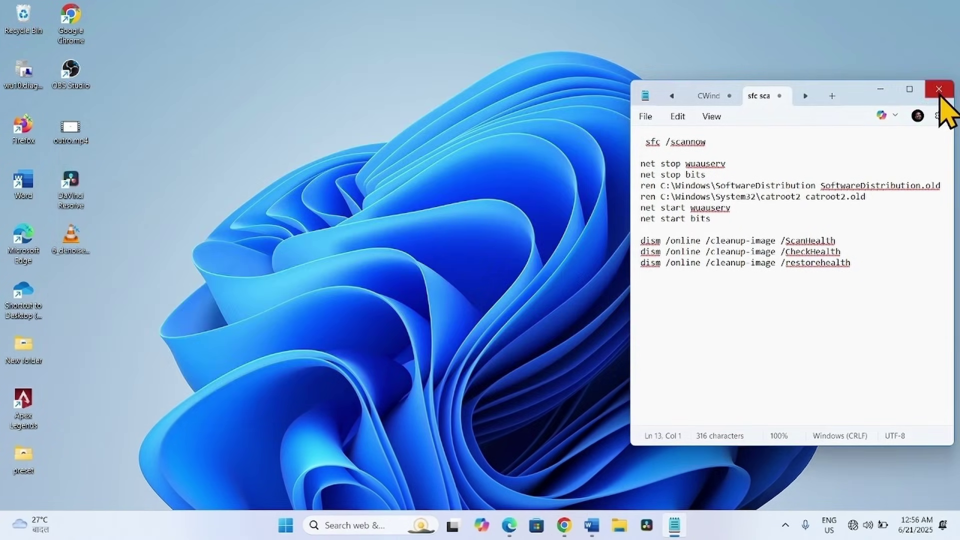
click(939, 90)
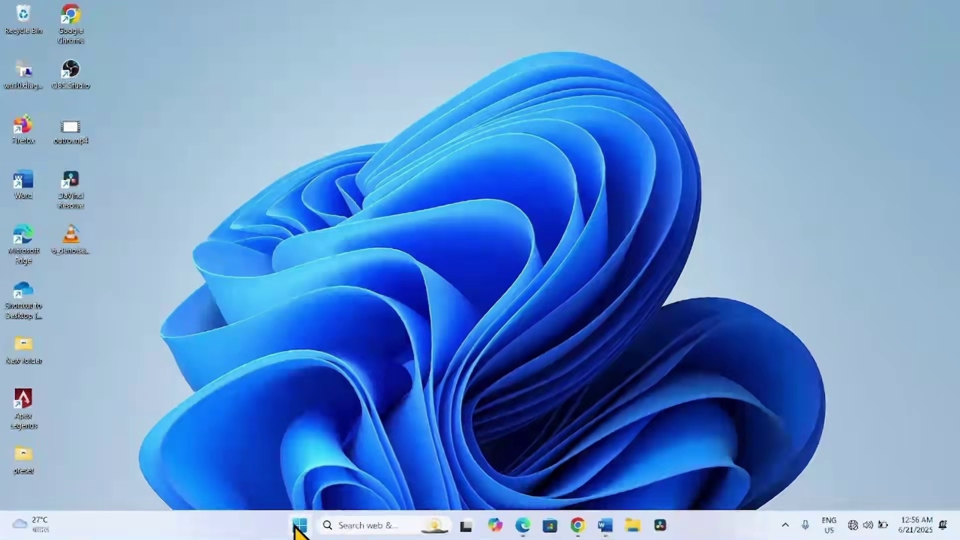
click(299, 530)
click(635, 483)
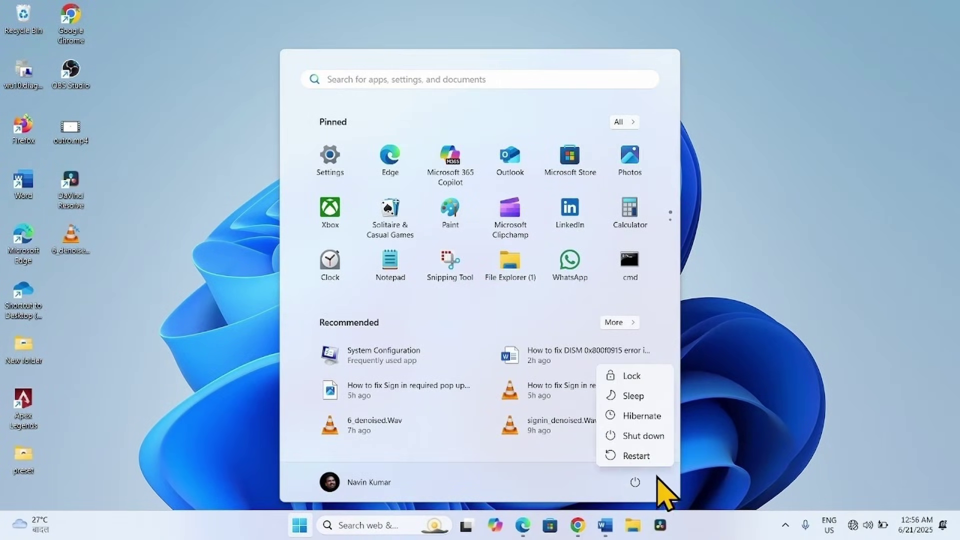
click(886, 368)
click(885, 368)
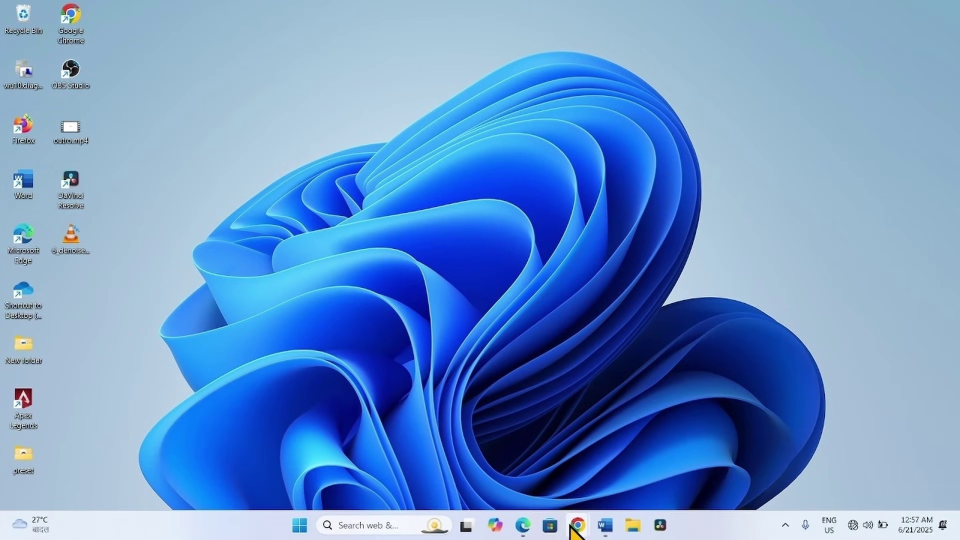
Open a maximized Chrome window and search for 'windows 11 download'.
right_click(577, 525)
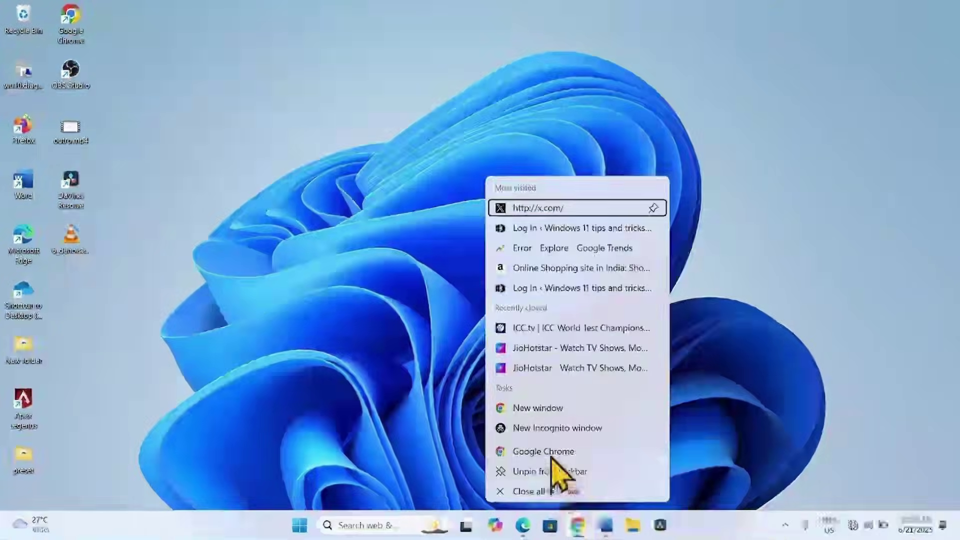
click(559, 451)
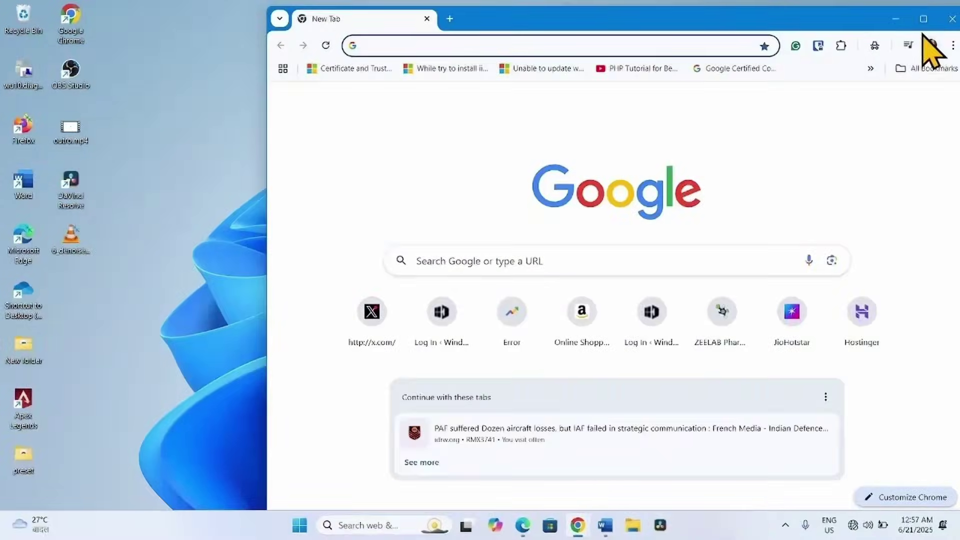
click(924, 19)
click(223, 39)
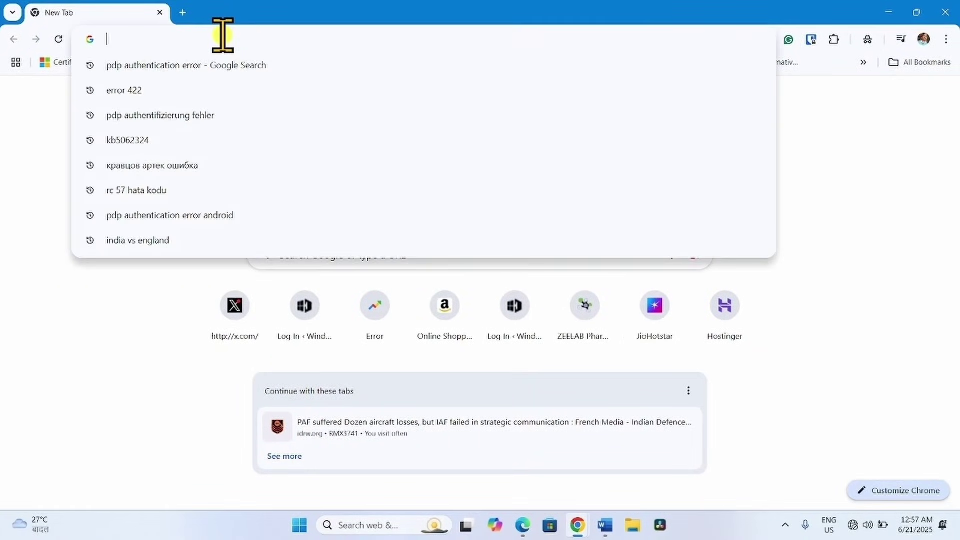
text(w)
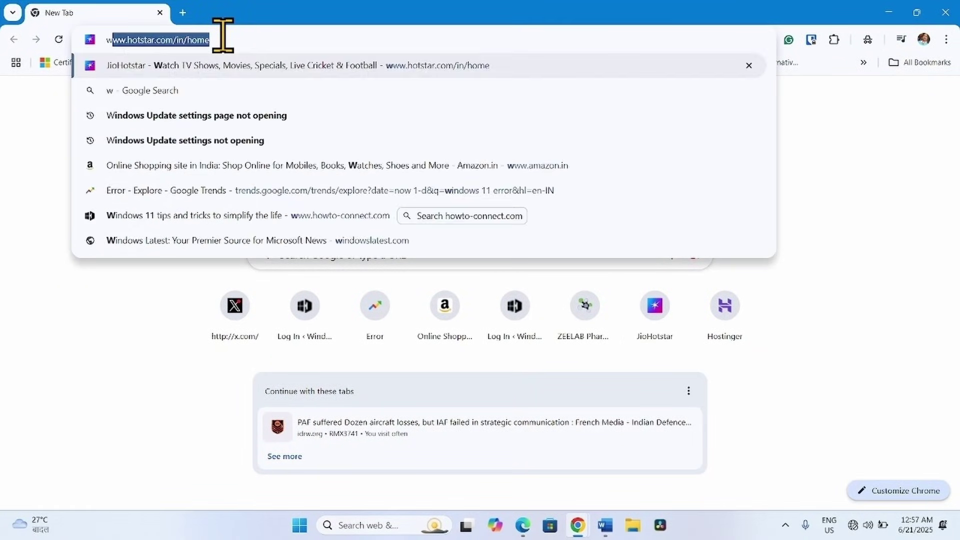
text(indows 11 download)
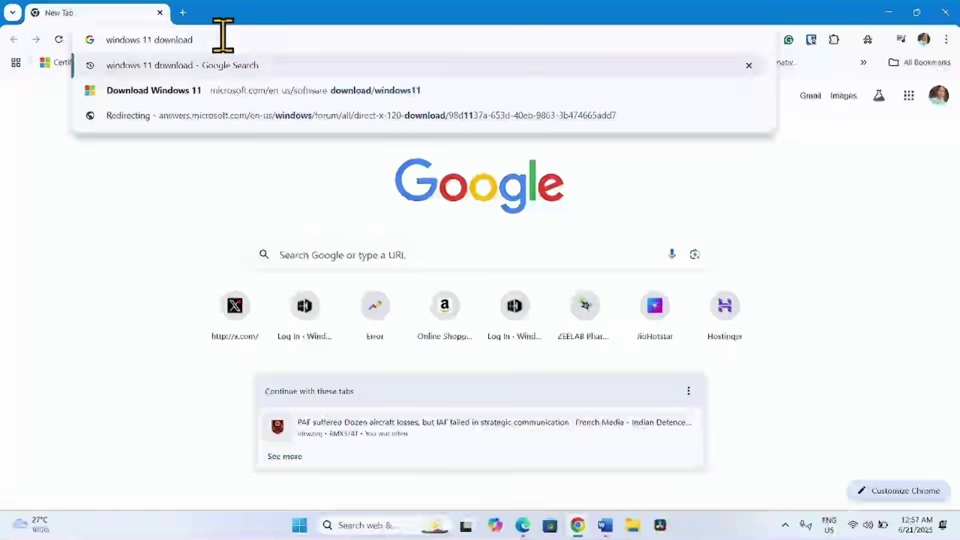
key(Return)
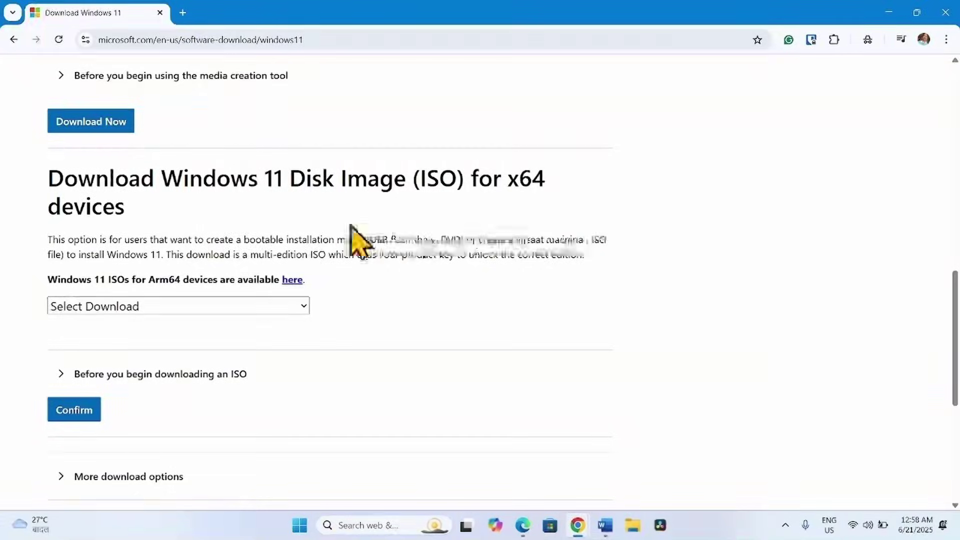
Select and confirm the multi-edition Windows 11 ISO for x64 on Microsoft's download page.
click(132, 308)
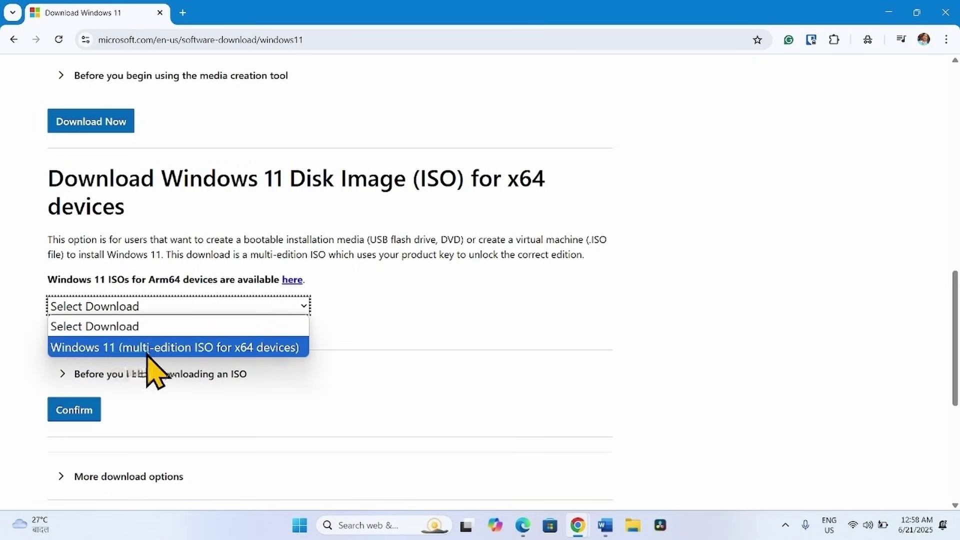
click(283, 353)
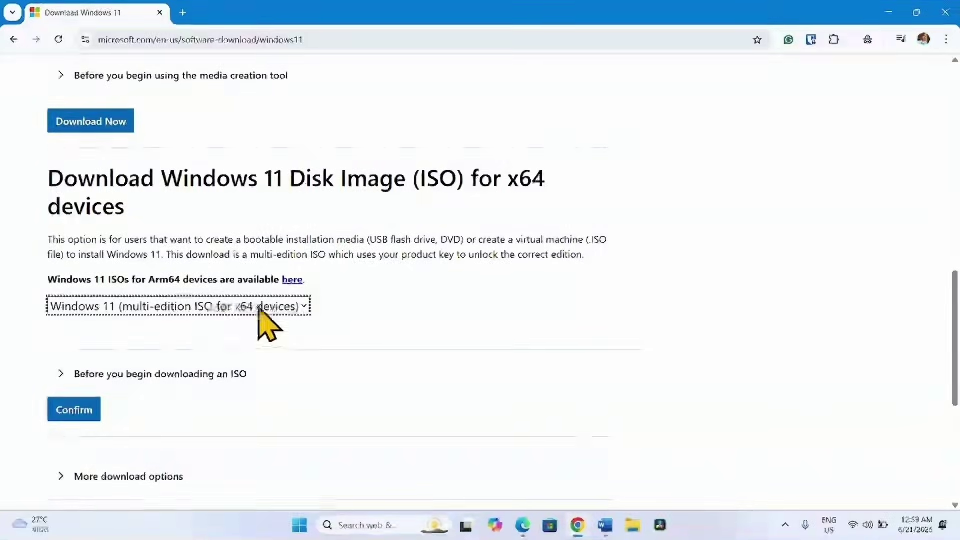
click(73, 410)
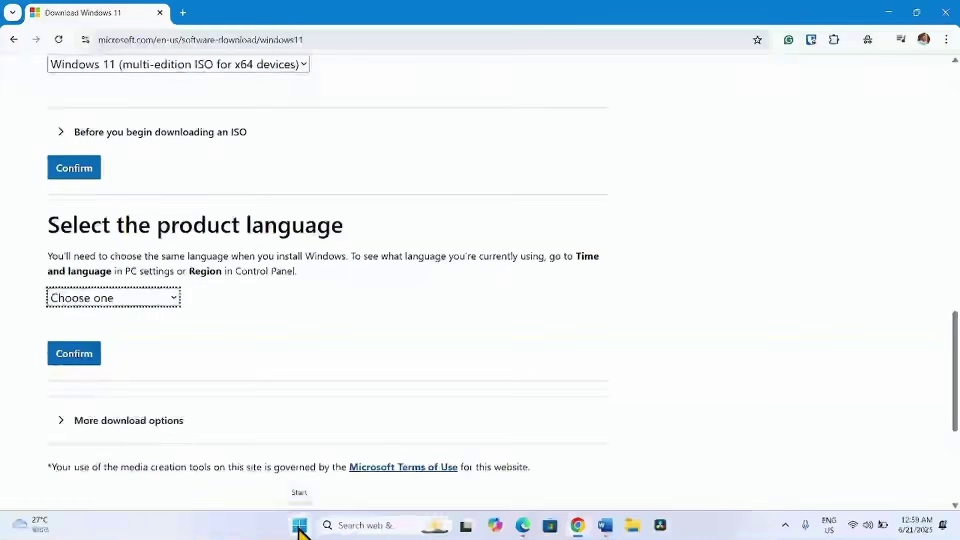
Check under Settings > Time & language > Language & region that the display language is English (United States).
click(299, 527)
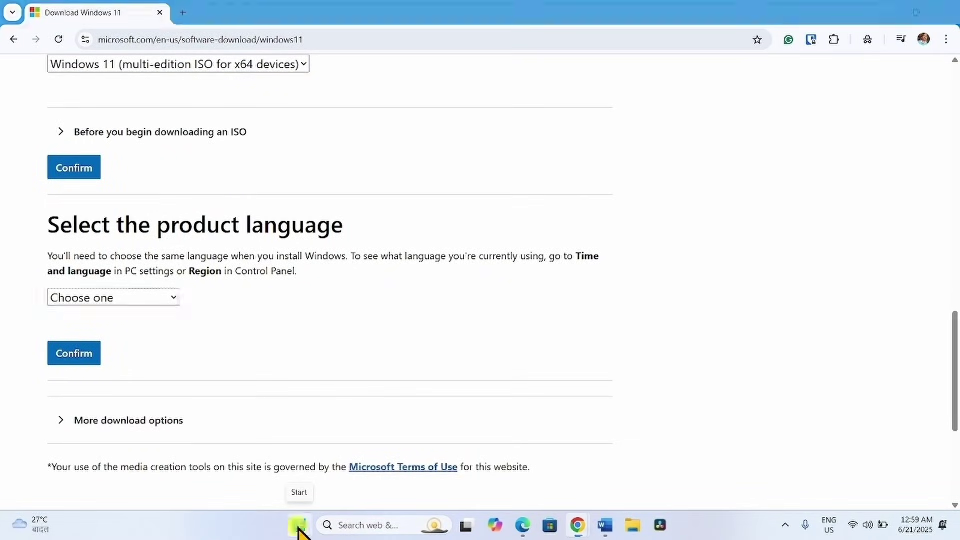
click(330, 158)
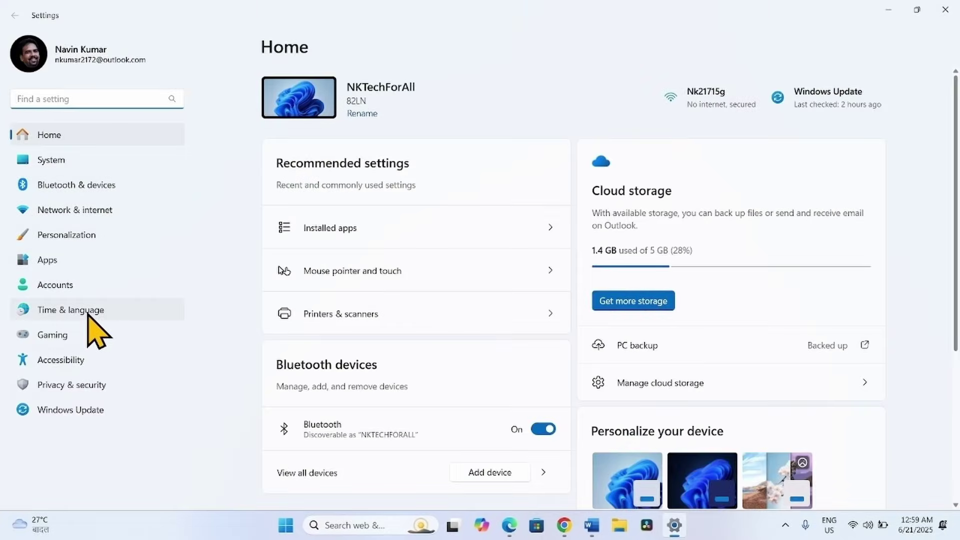
click(88, 319)
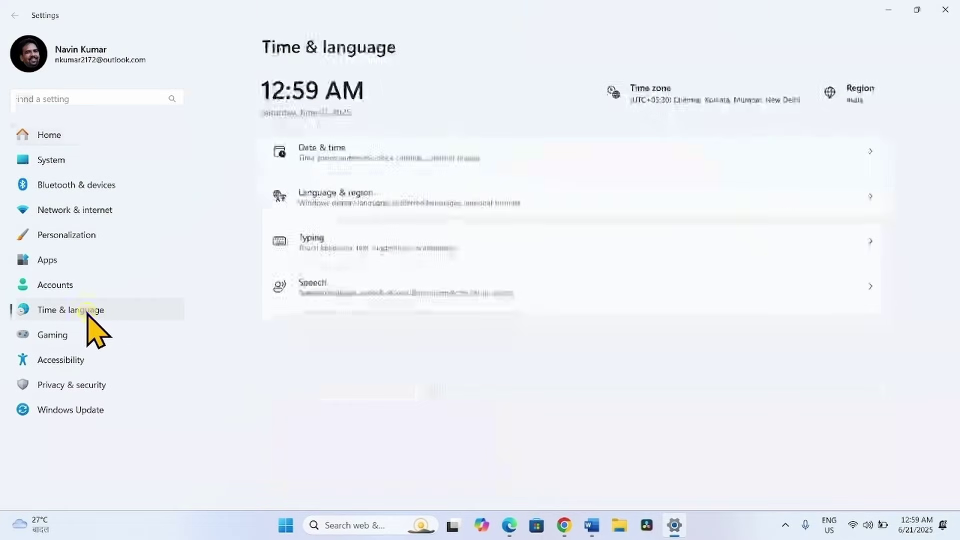
click(382, 201)
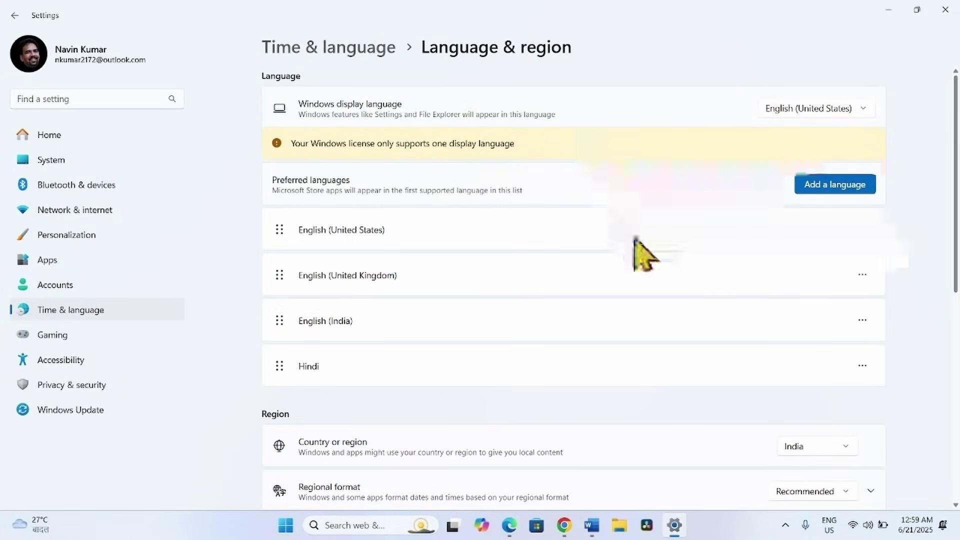
Confirm English (United States) as the product language and start the 64-bit Windows 11 ISO download.
click(945, 10)
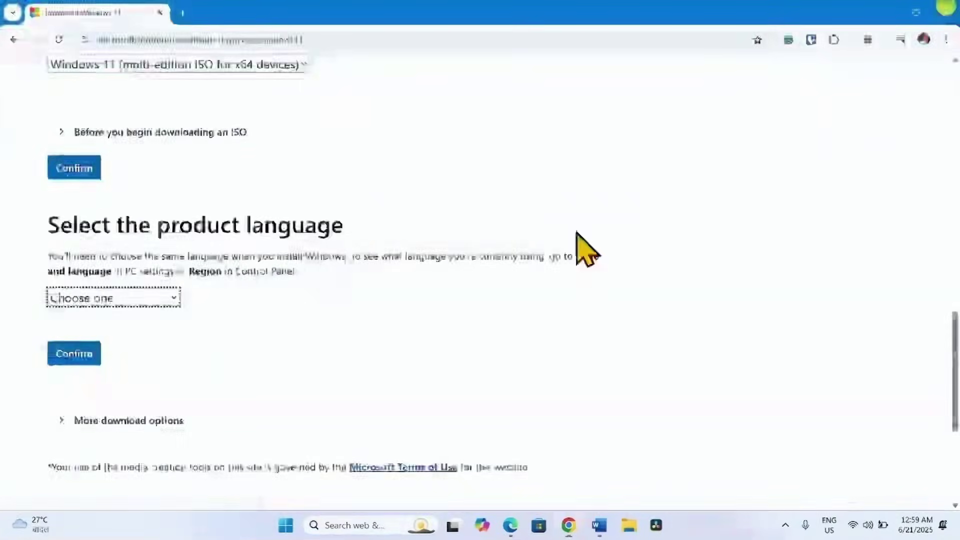
click(112, 303)
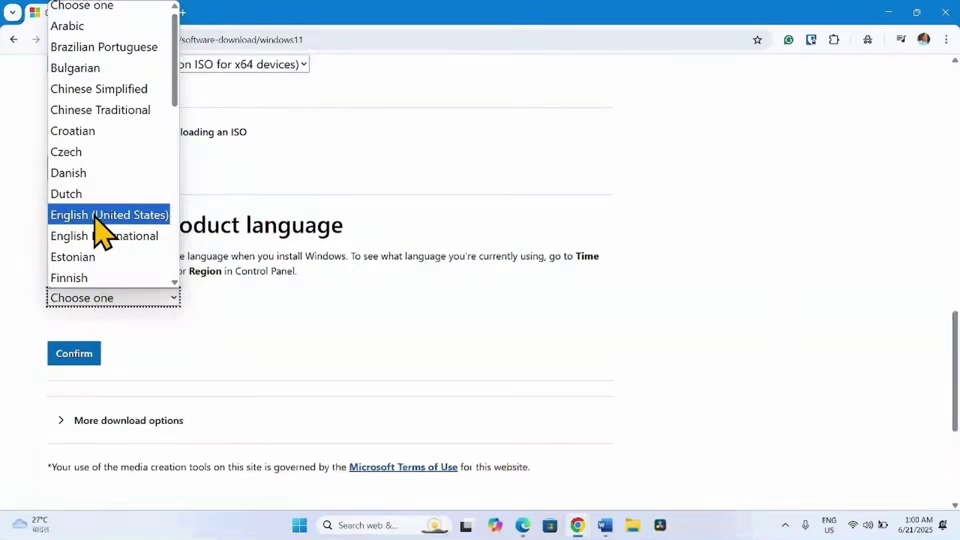
click(98, 215)
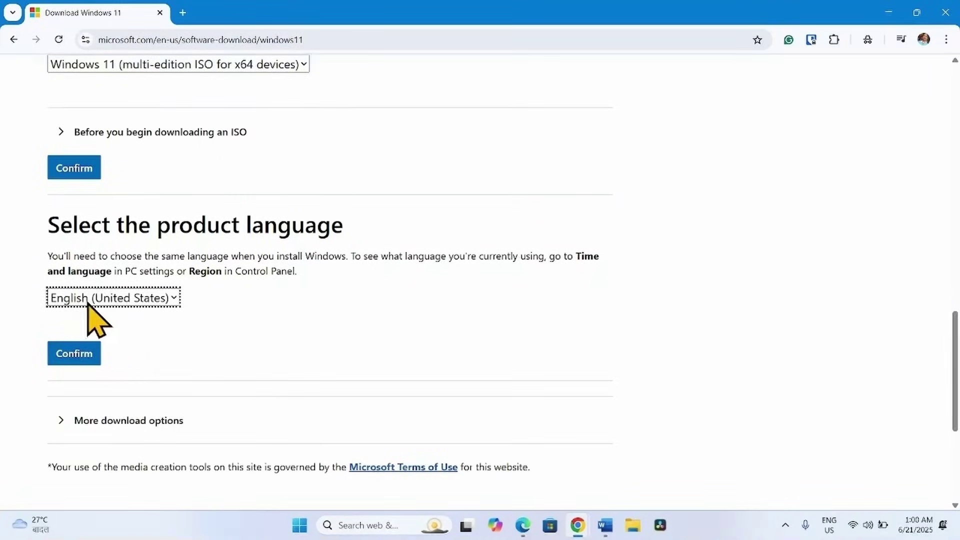
click(73, 356)
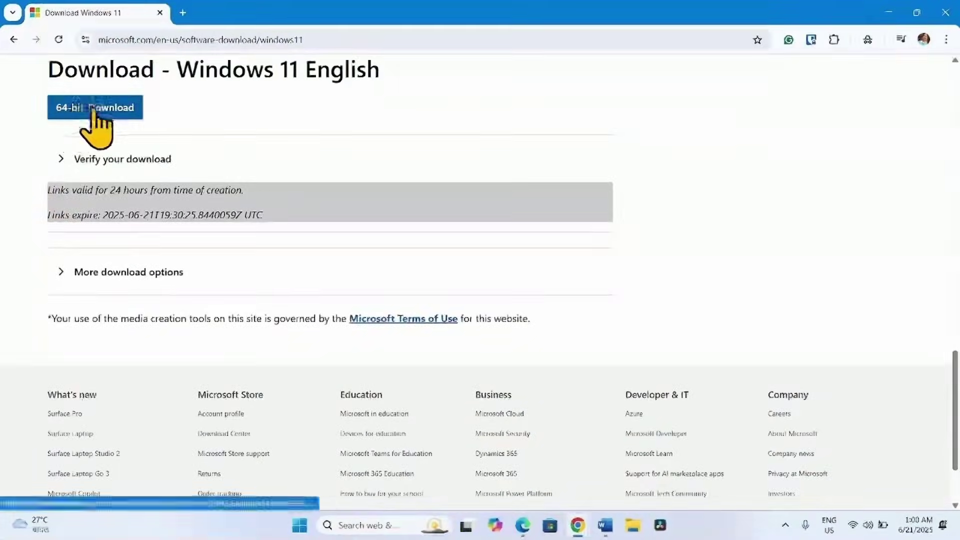
click(95, 113)
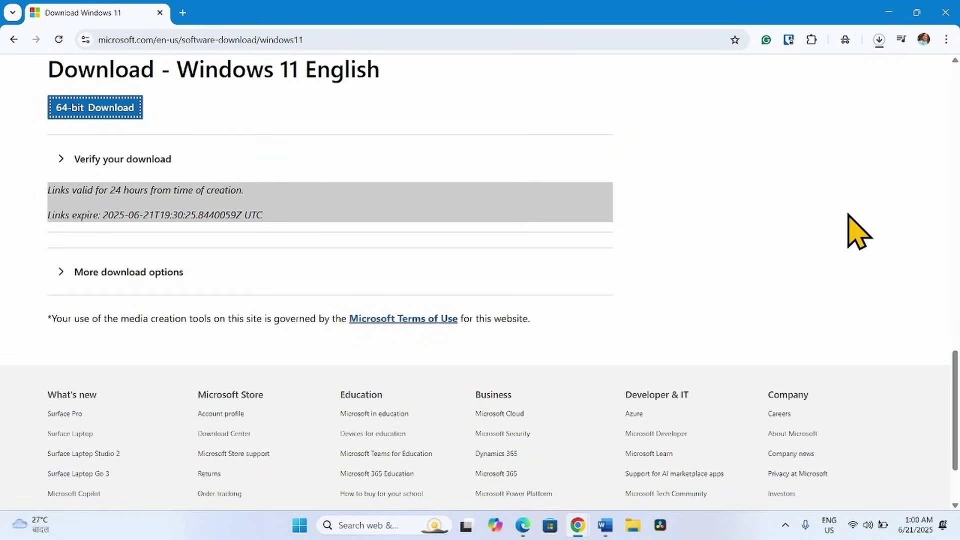
key(super+d)
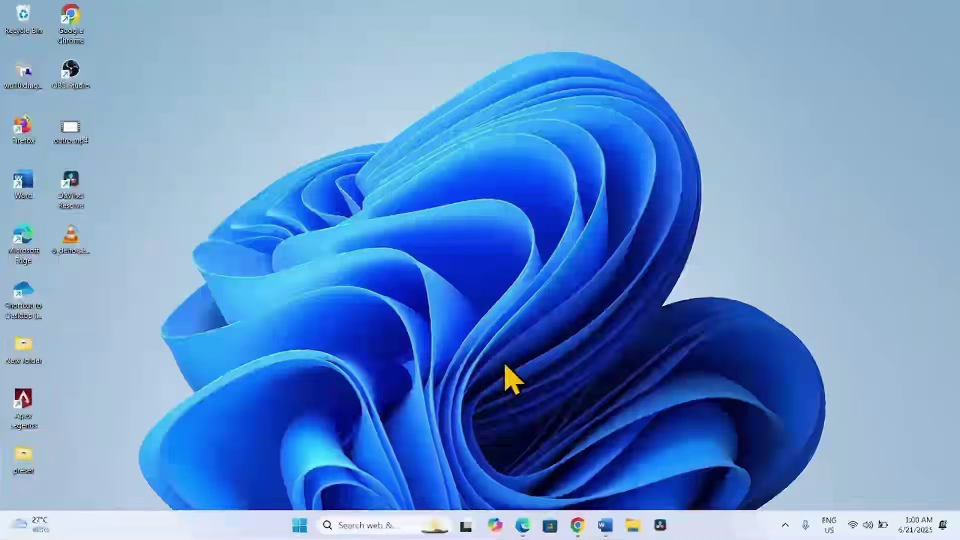
Mount the downloaded Windows 11 ISO from the Downloads folder as a drive.
click(631, 525)
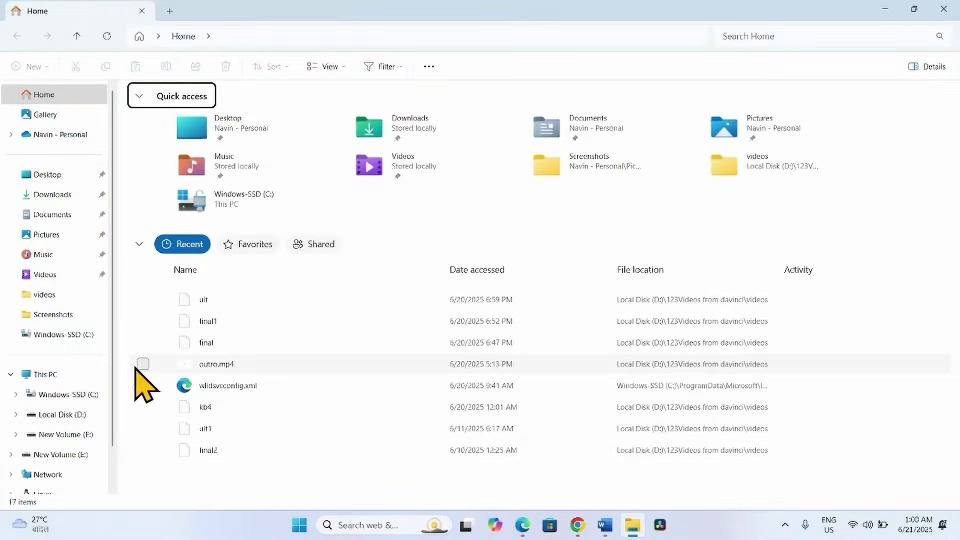
click(45, 196)
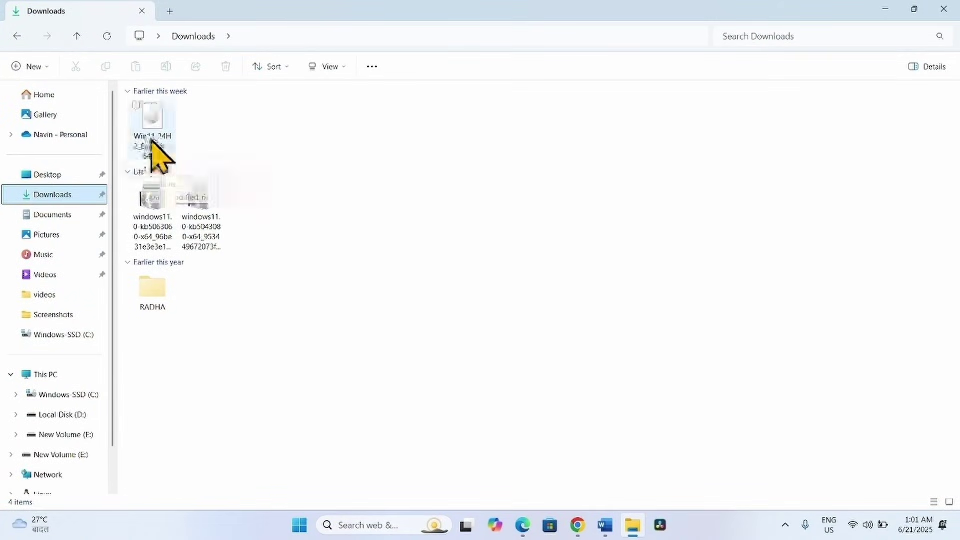
mouse_move(153, 127)
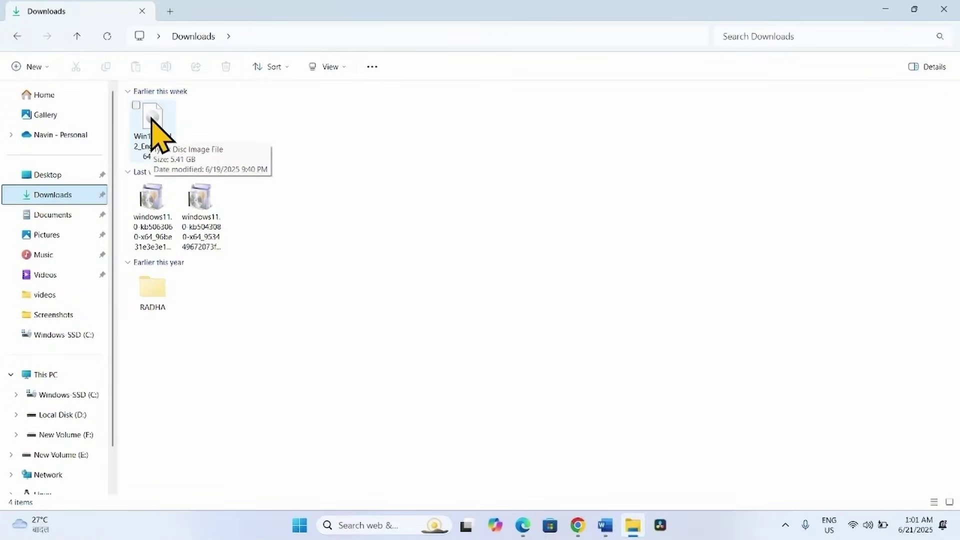
click(152, 120)
right_click(152, 120)
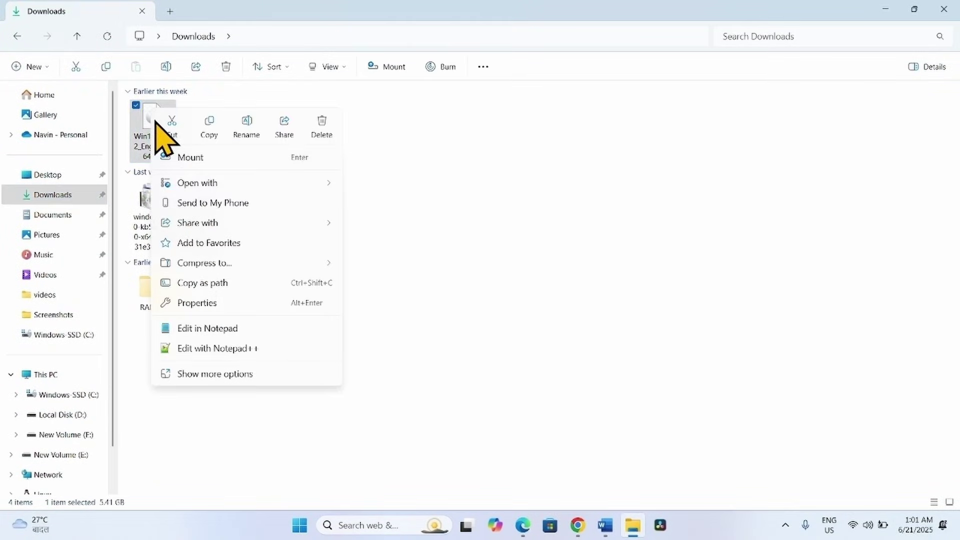
click(184, 159)
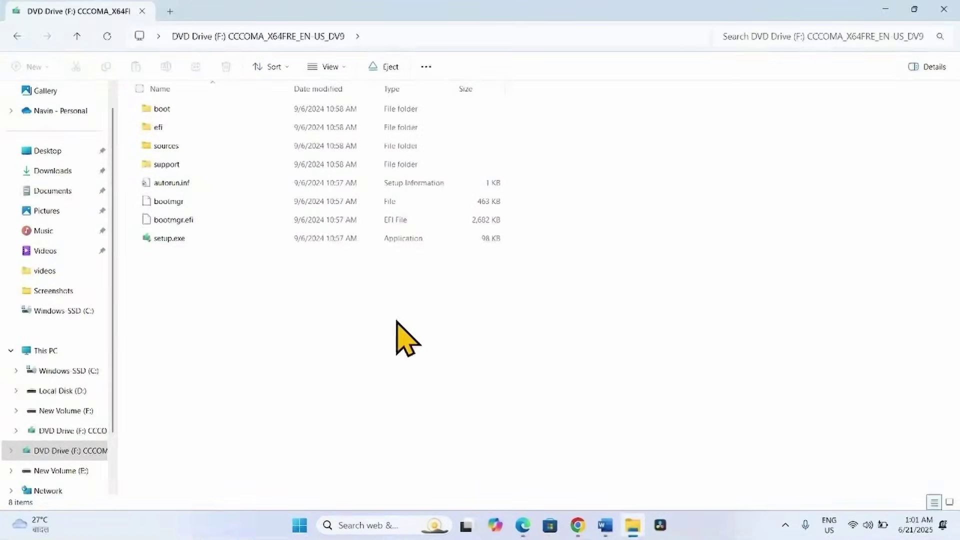
Run setup.exe from the mounted Windows 11 drive, allowing it administrator changes.
right_click(161, 240)
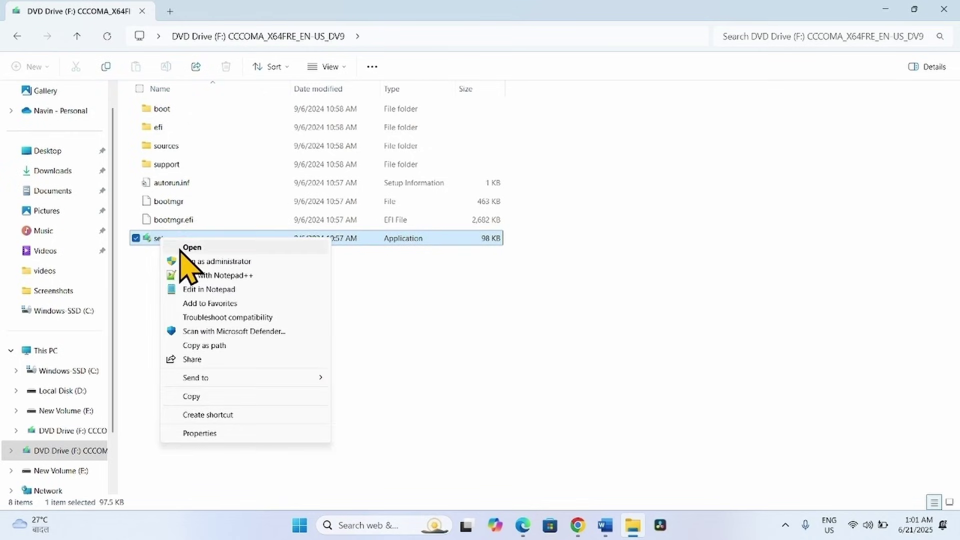
click(185, 247)
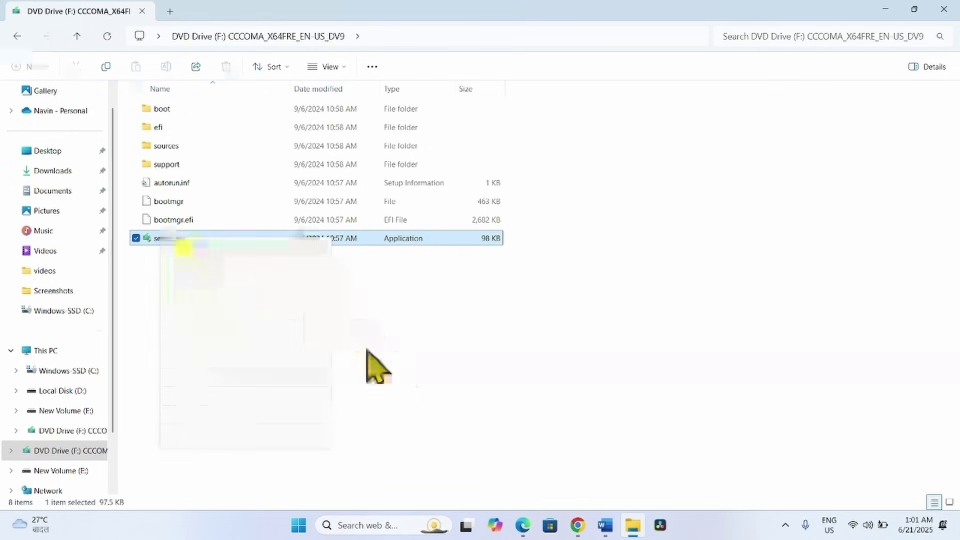
click(426, 392)
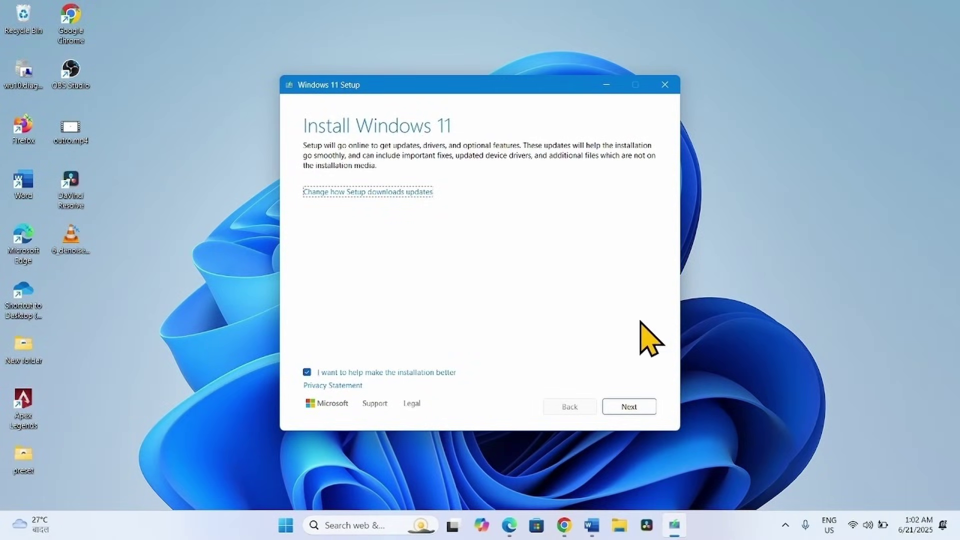
Pass the setup intro, accept the license terms, and install Windows 11 keeping files and apps.
click(642, 410)
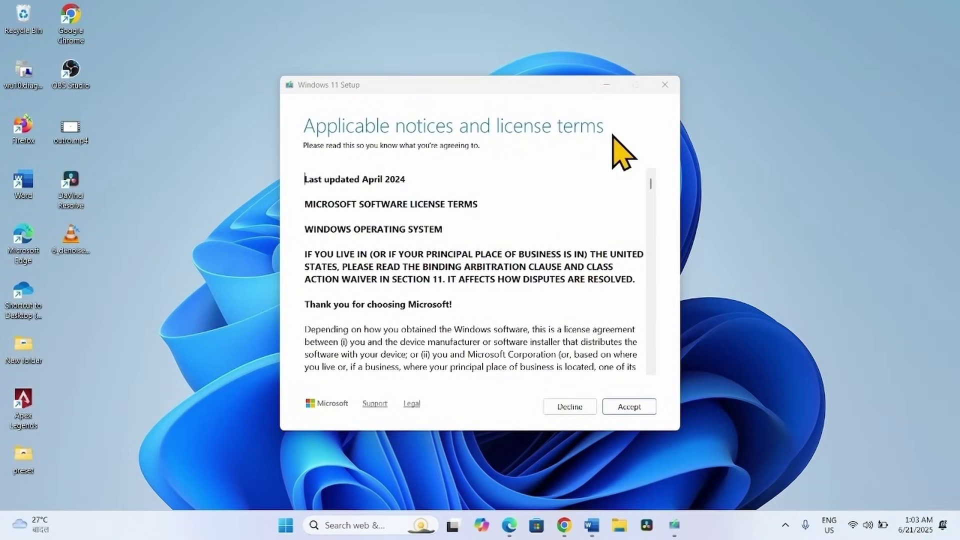
click(629, 407)
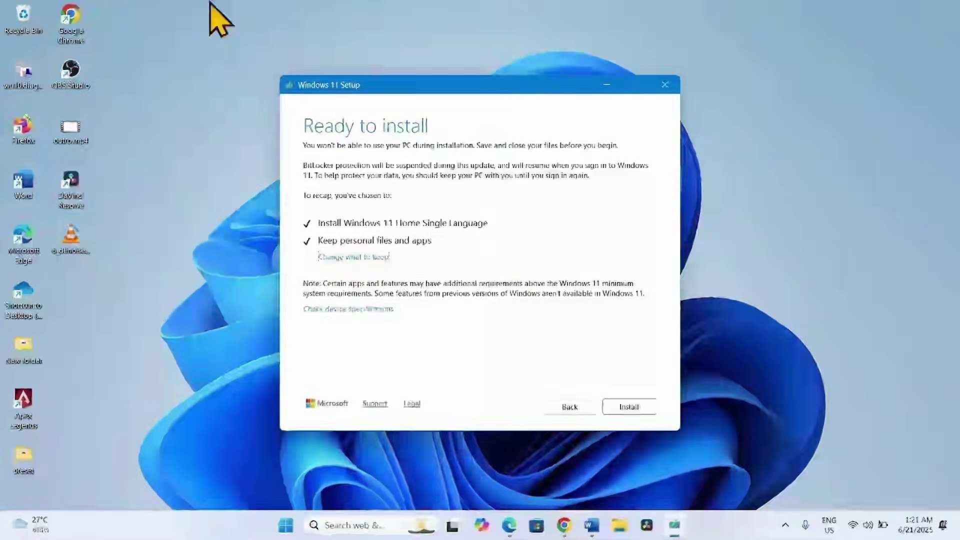
click(620, 414)
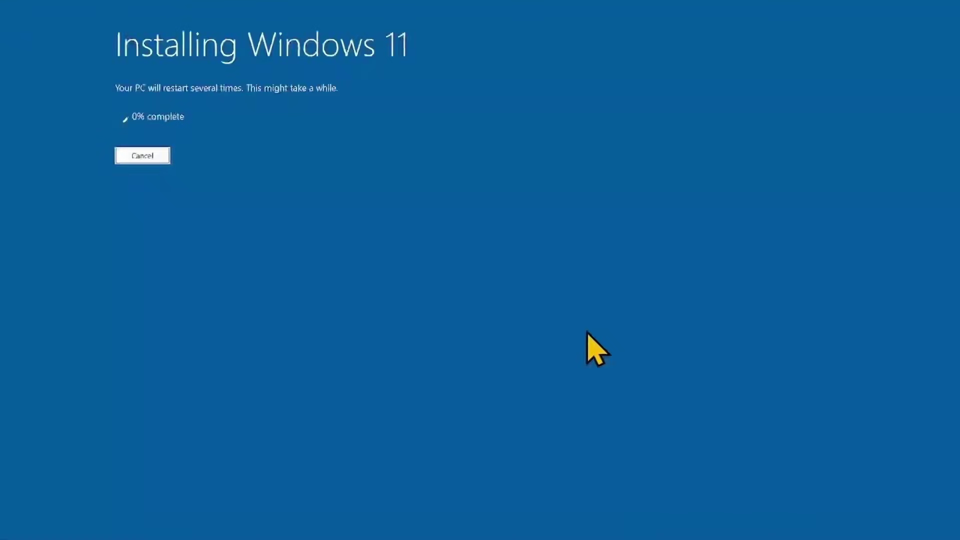